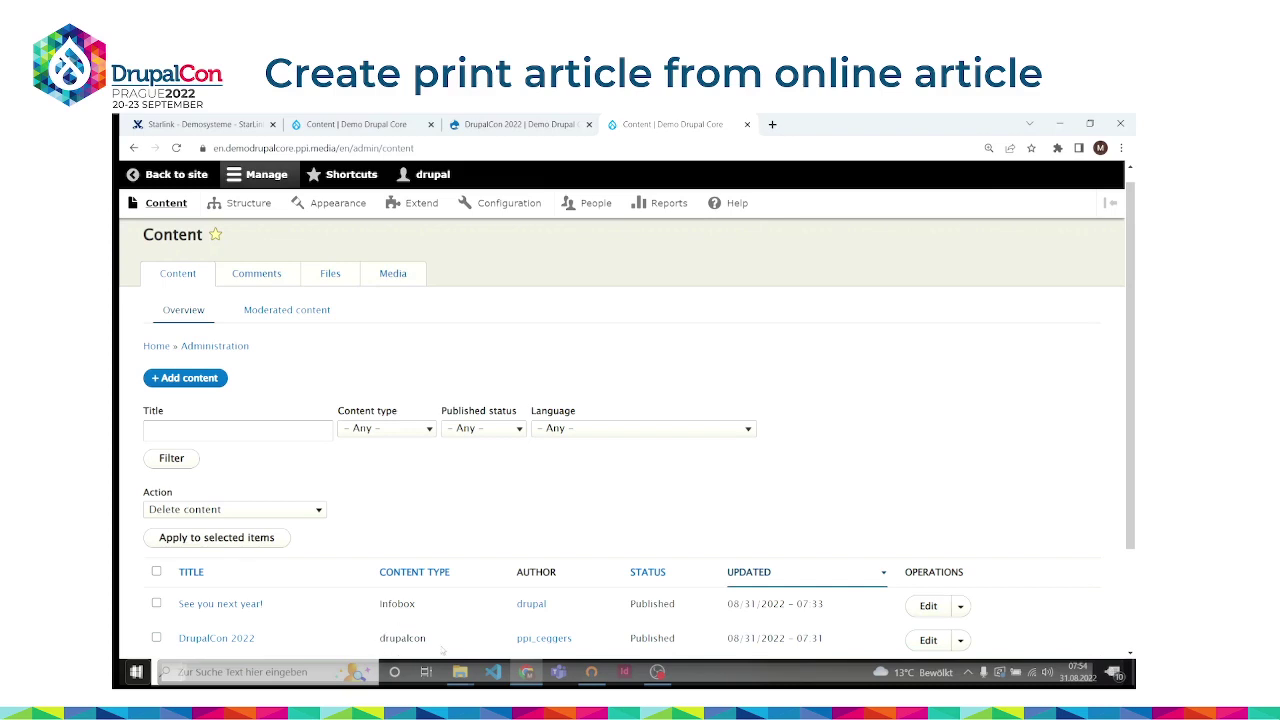
Step: Open the DrupalCon 2022 article for editing and review its headline, lead, body, picture details and tags
left_click(928, 641)
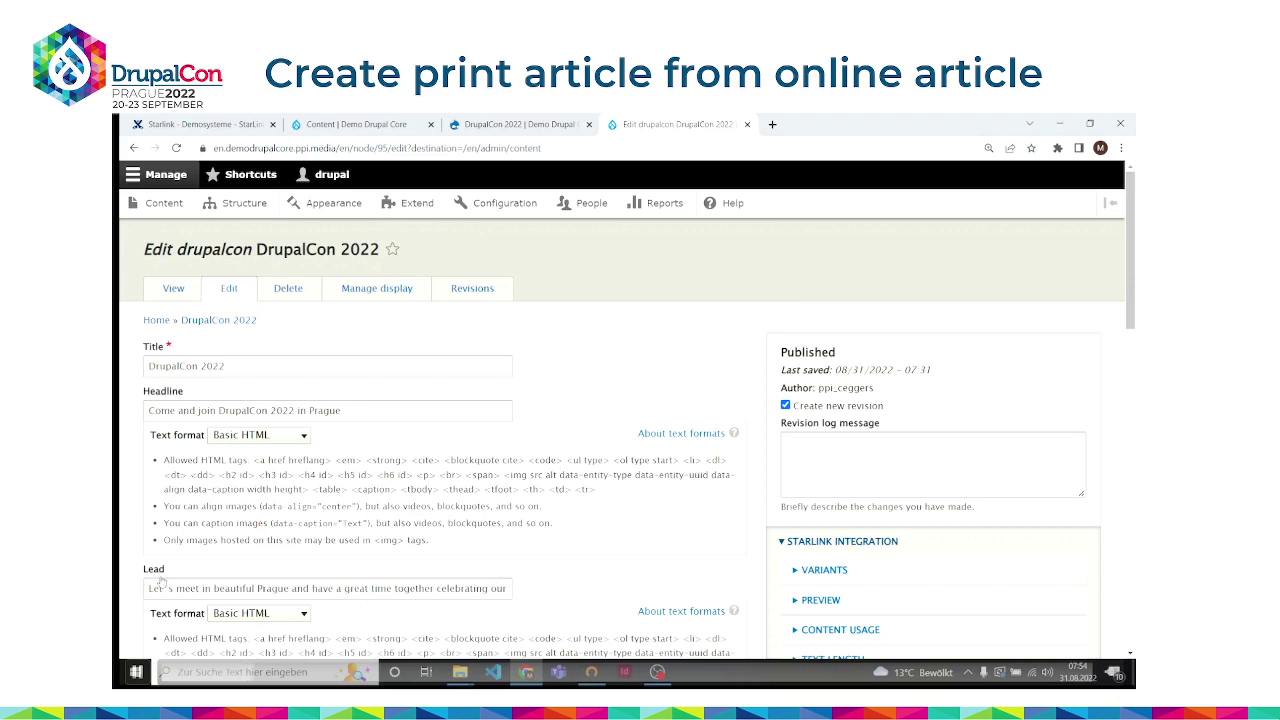
scroll(160, 580, "down", 5)
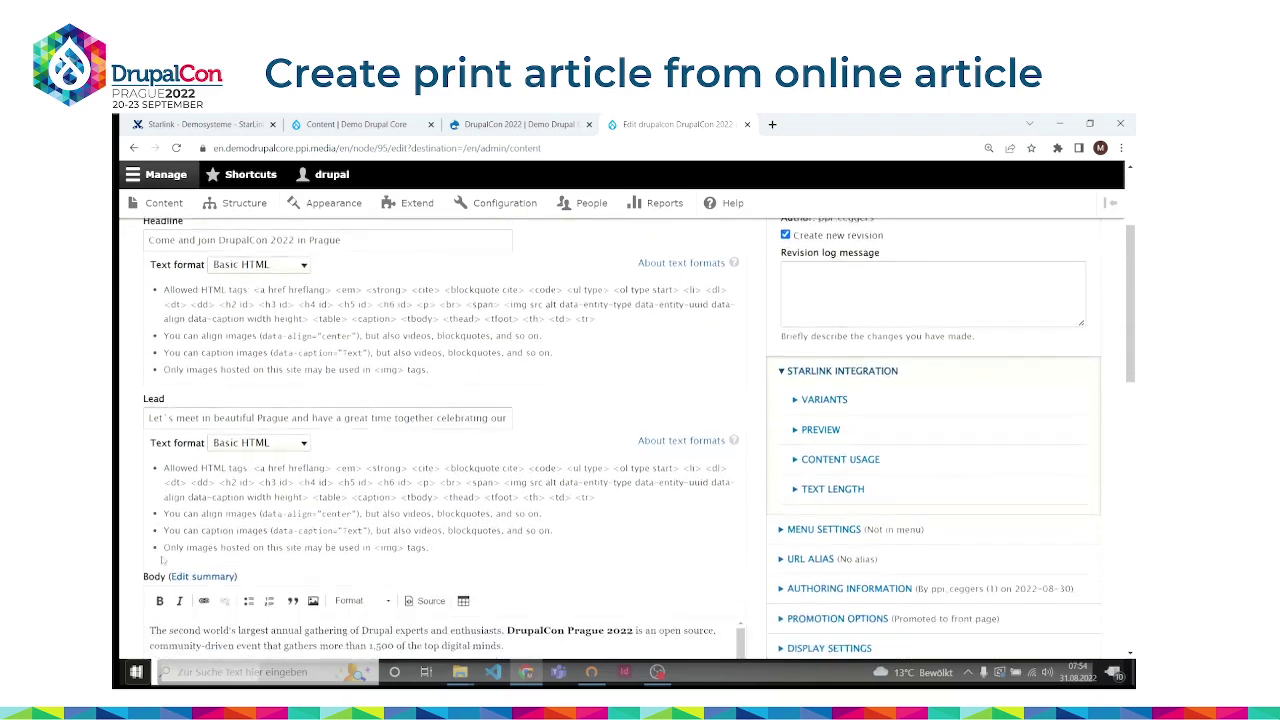
scroll(180, 560, "down", 2)
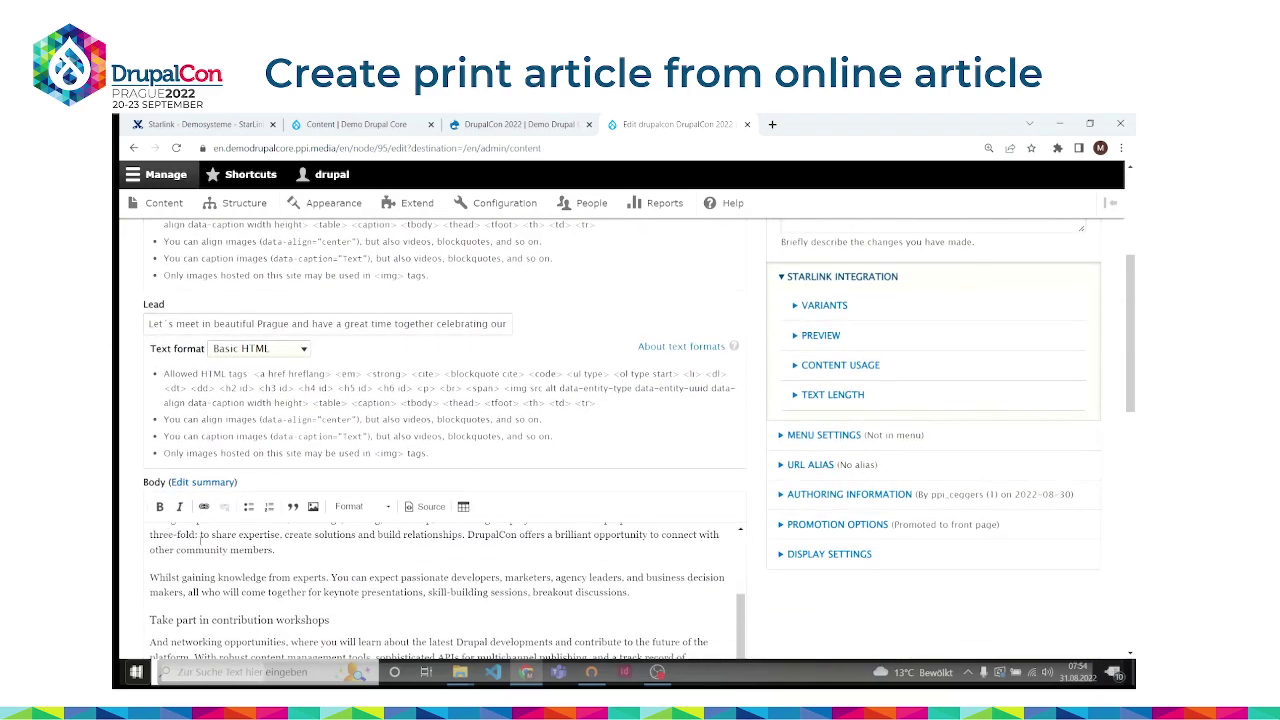
scroll(440, 440, "down", 3)
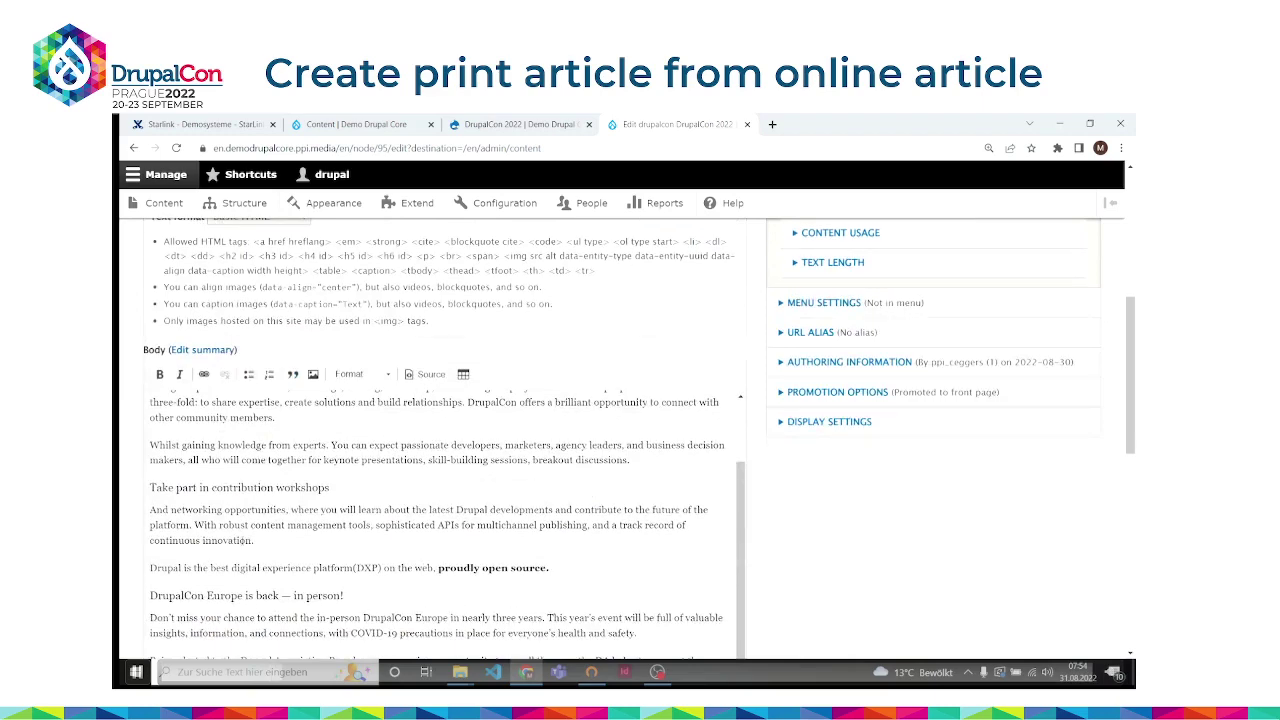
scroll(246, 540, "down", 7)
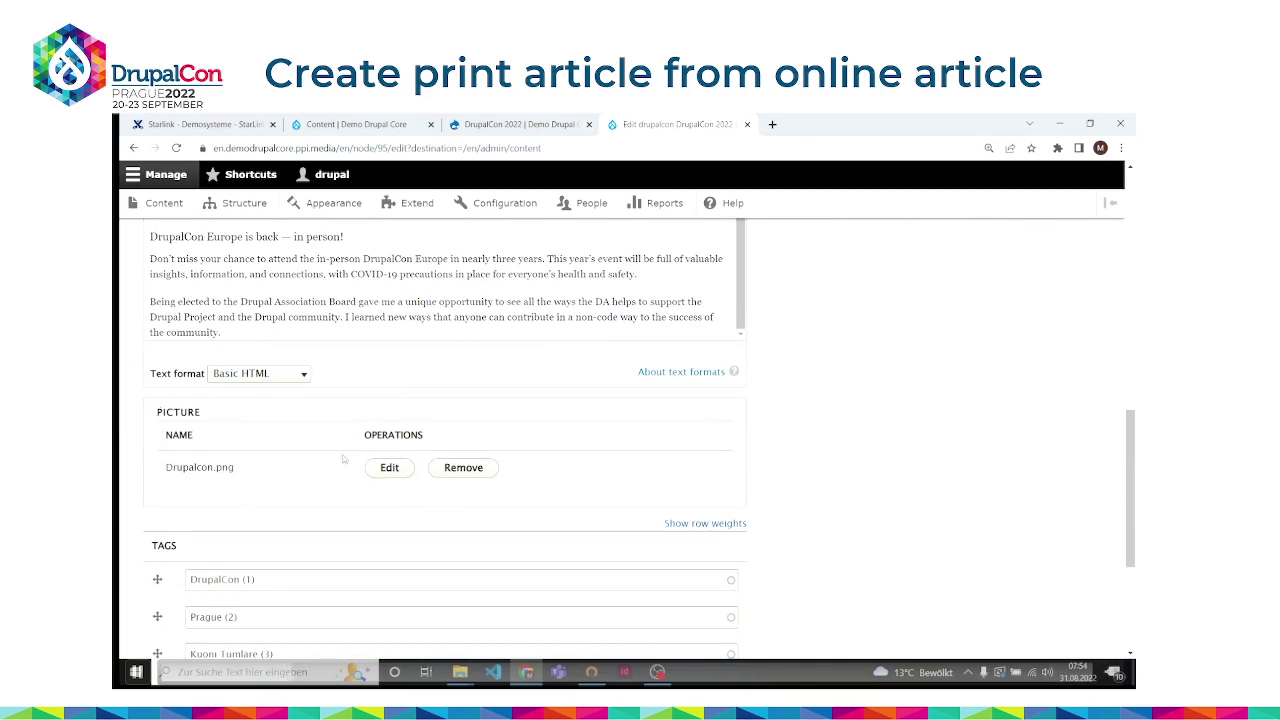
left_click(386, 470)
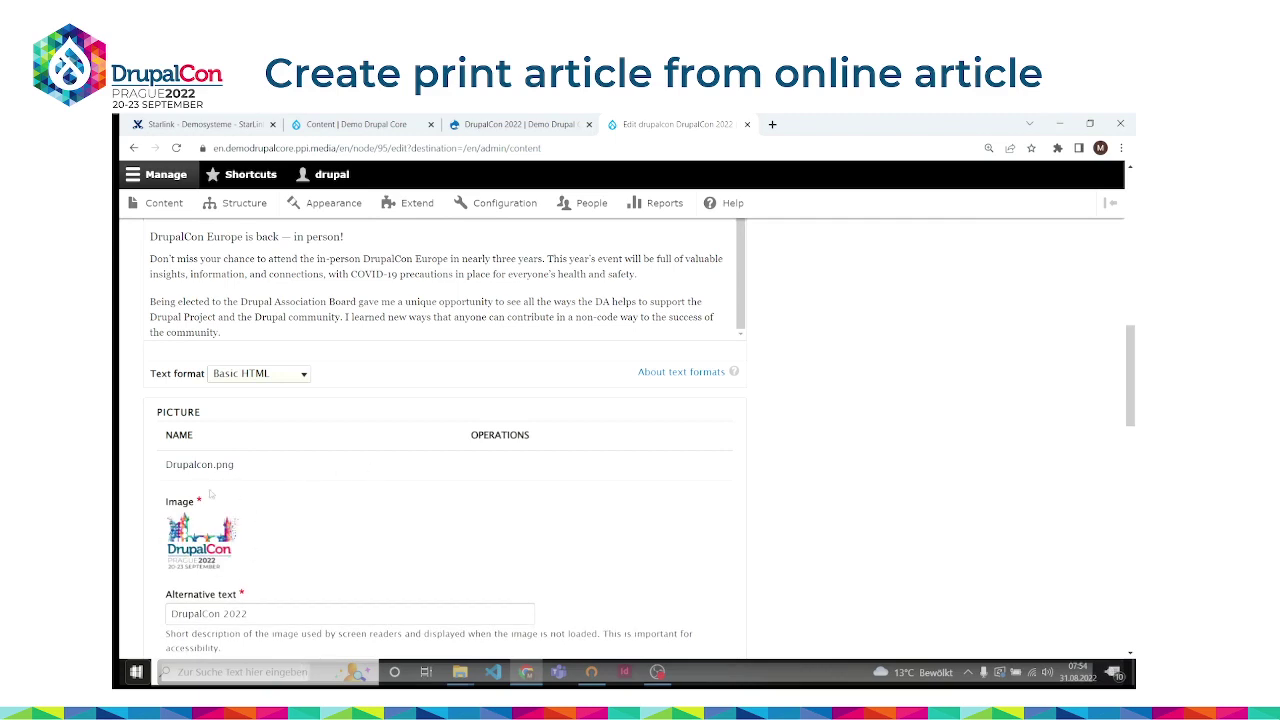
scroll(242, 545, "down", 4)
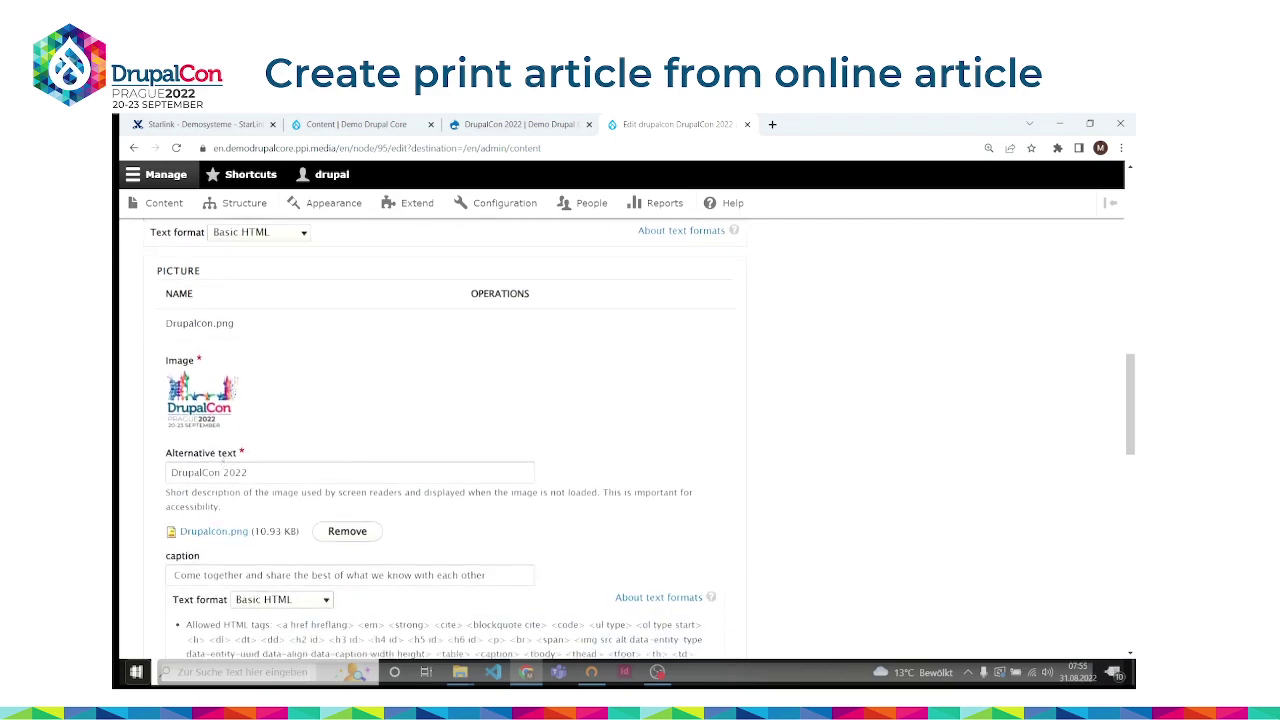
scroll(238, 441, "down", 8)
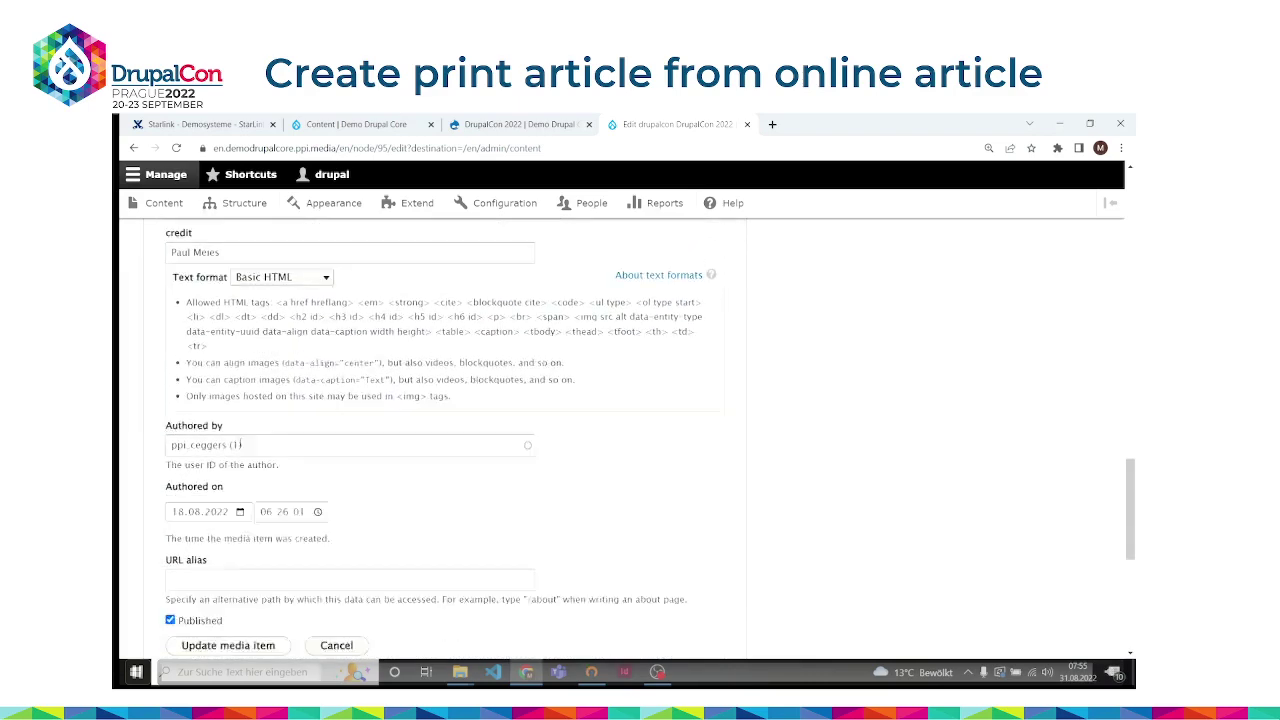
scroll(238, 441, "down", 4)
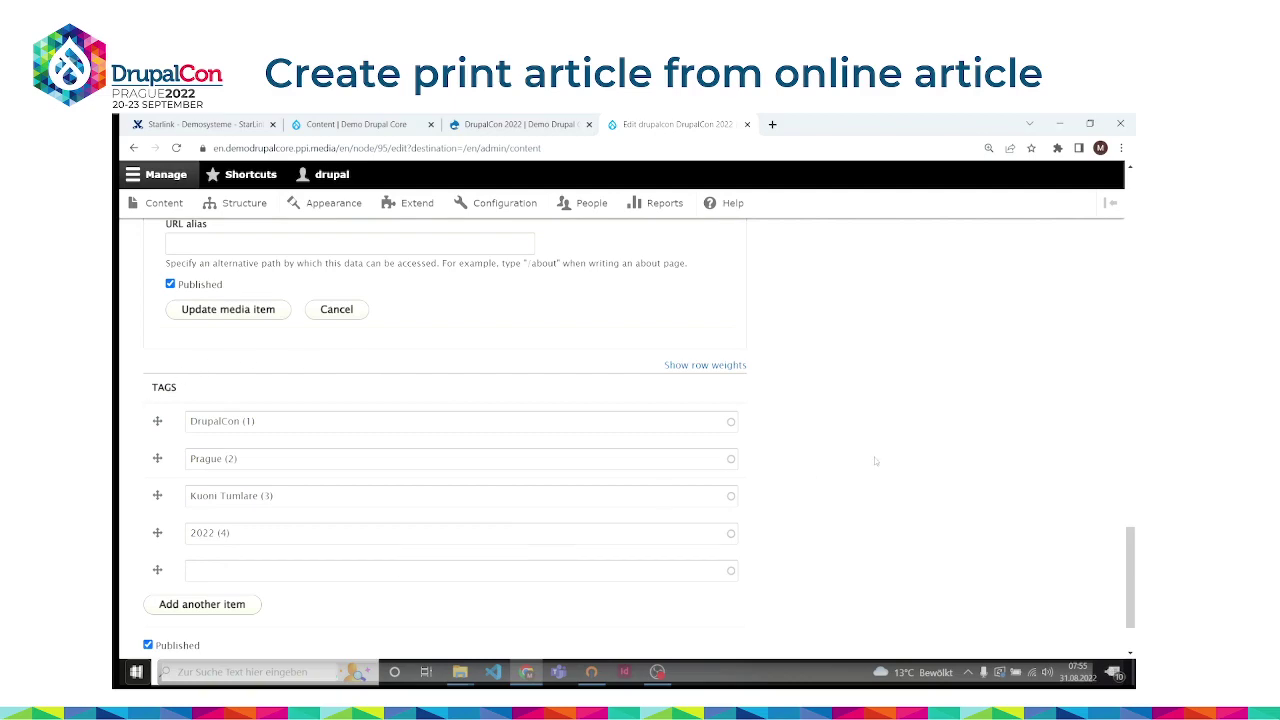
Step: Add a Print variant of the article through its Starlink integration settings
scroll(874, 457, "up", 20)
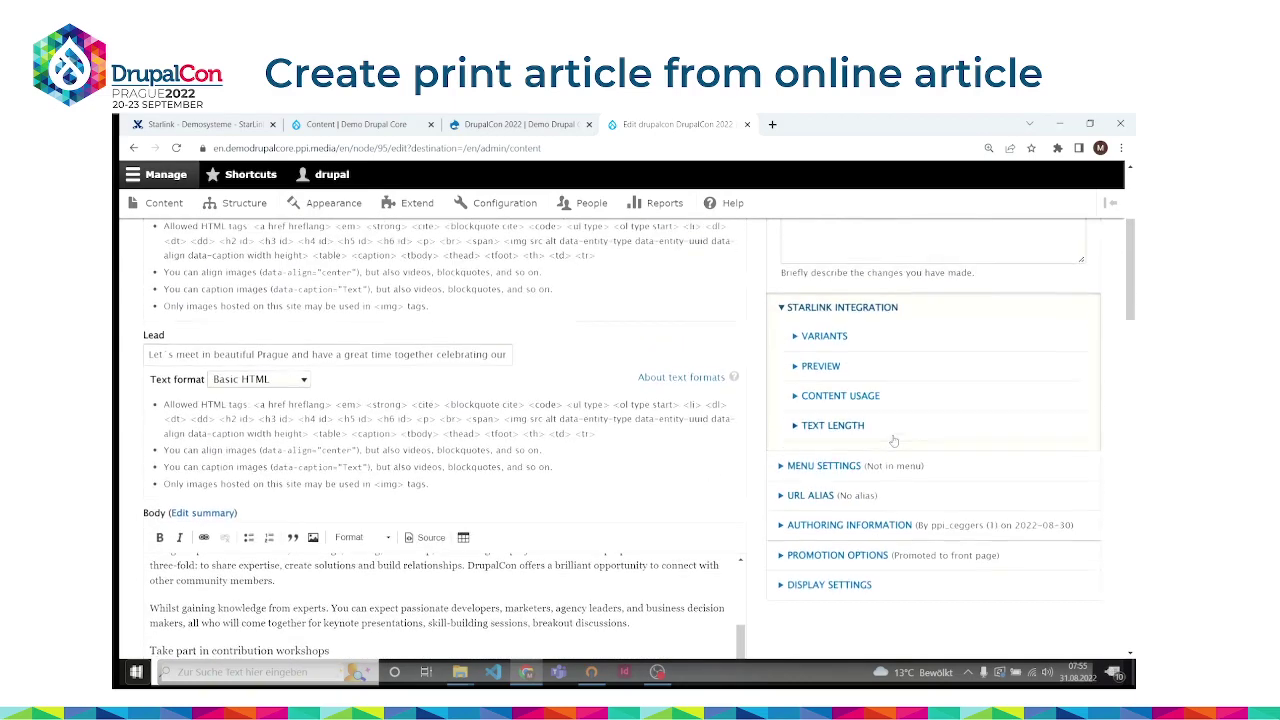
scroll(894, 441, "up", 1)
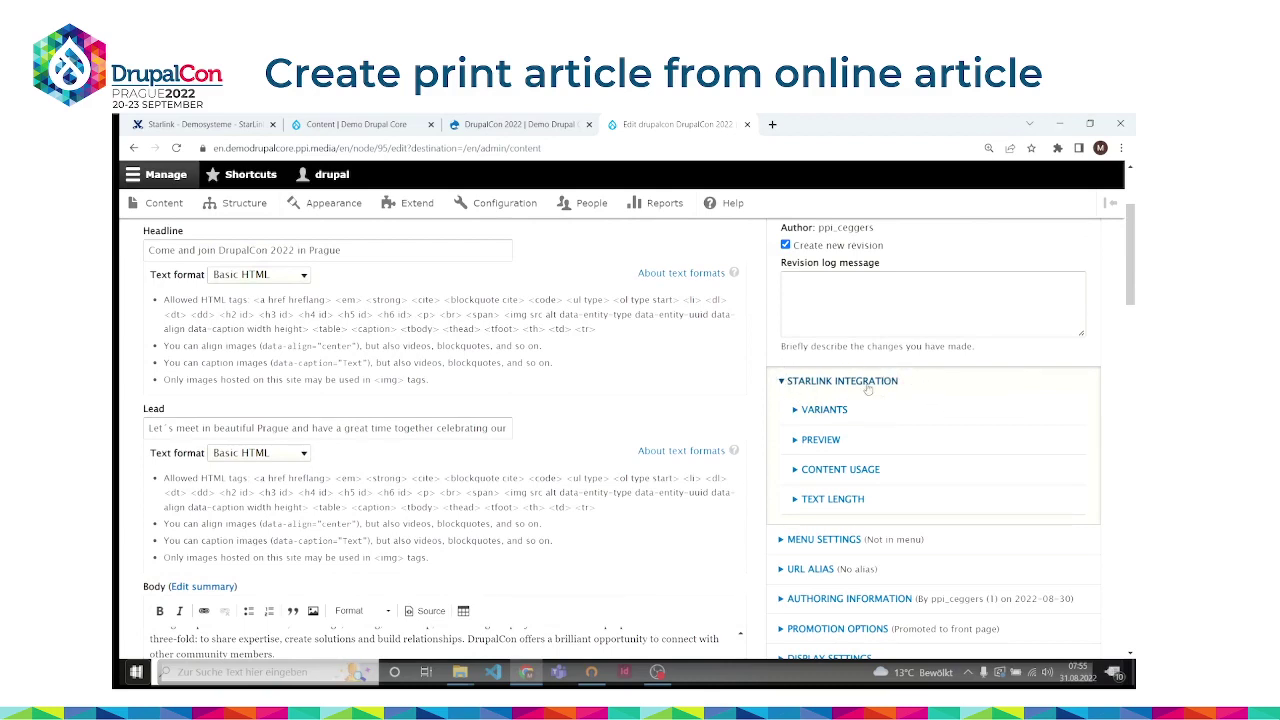
left_click(805, 410)
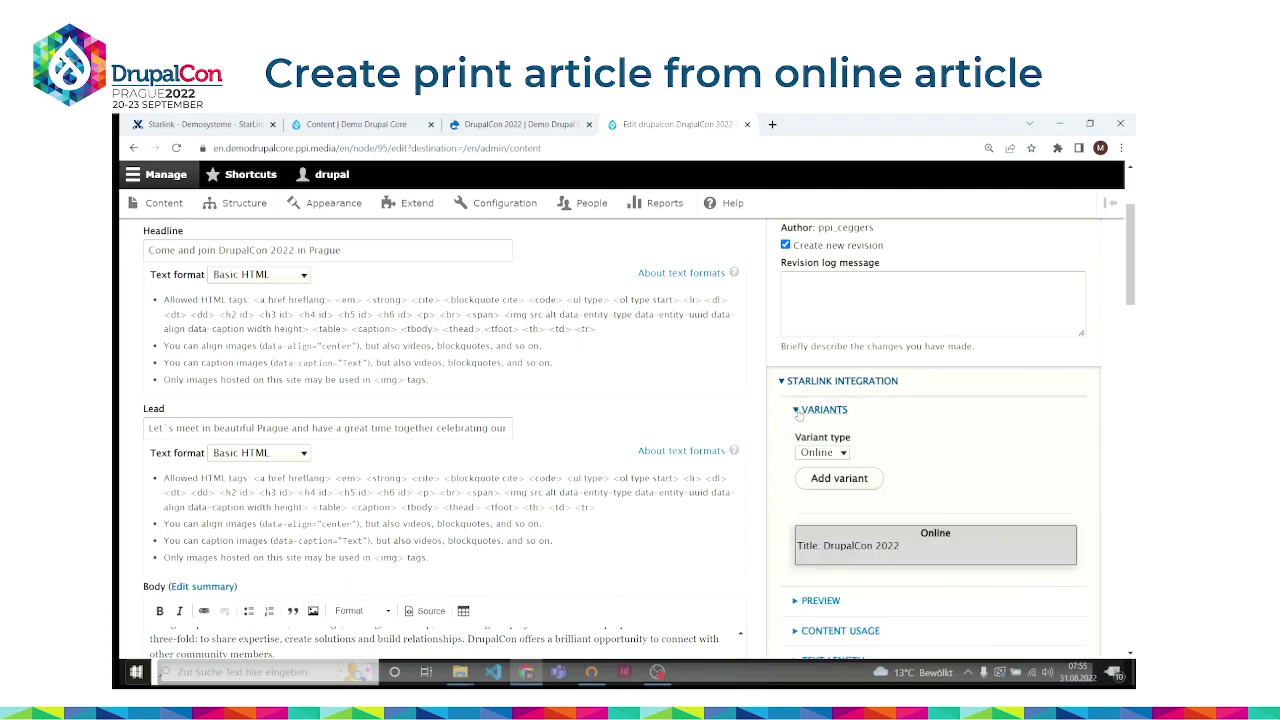
scroll(803, 383, "down", 1)
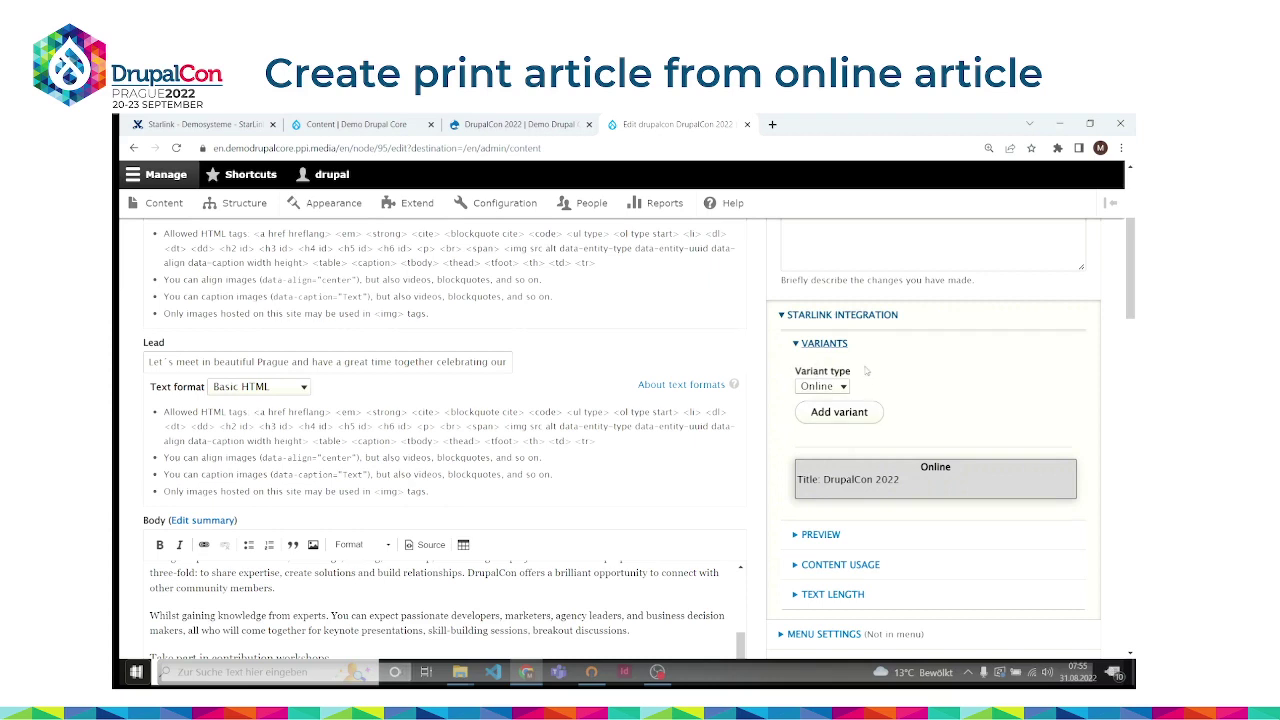
left_click(843, 388)
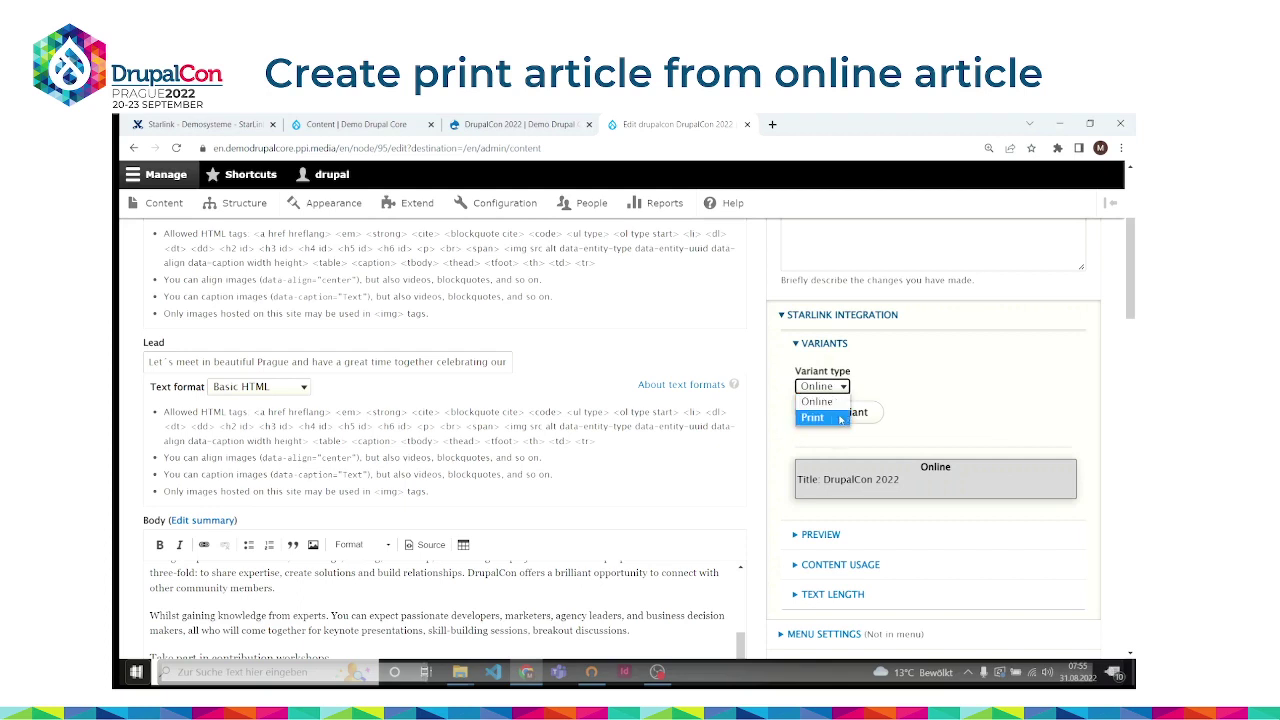
left_click(841, 420)
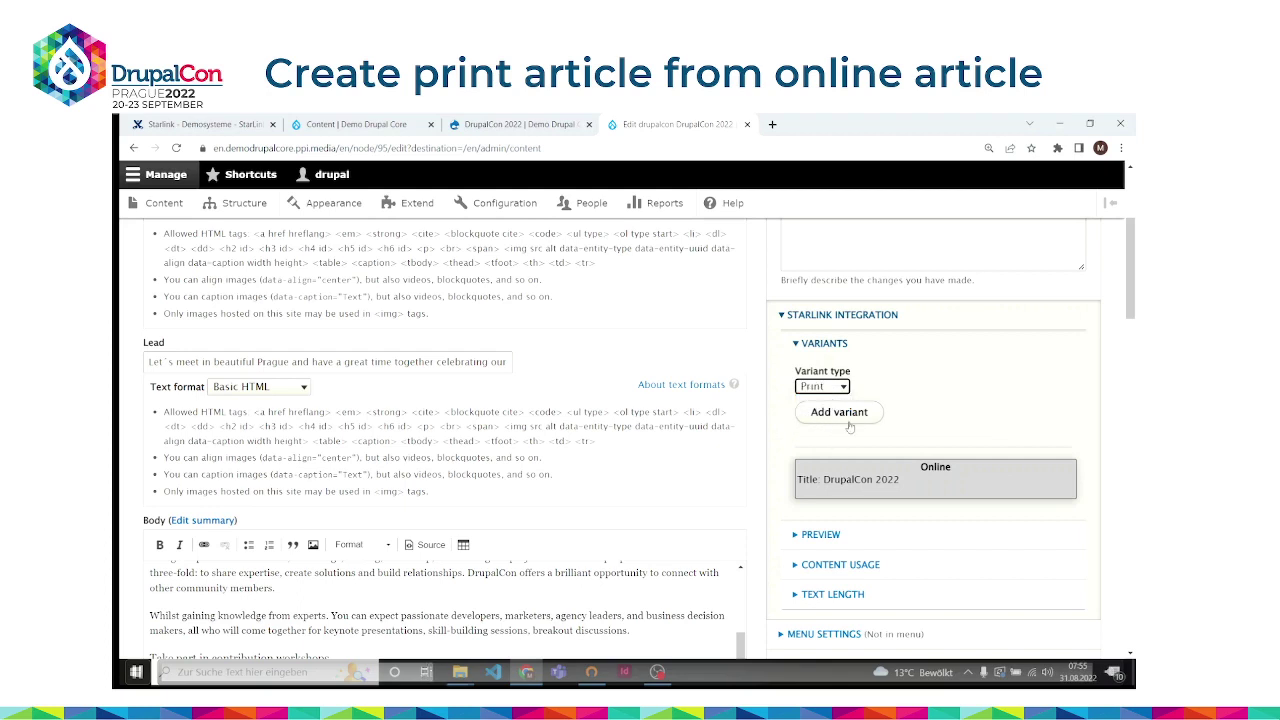
left_click(852, 412)
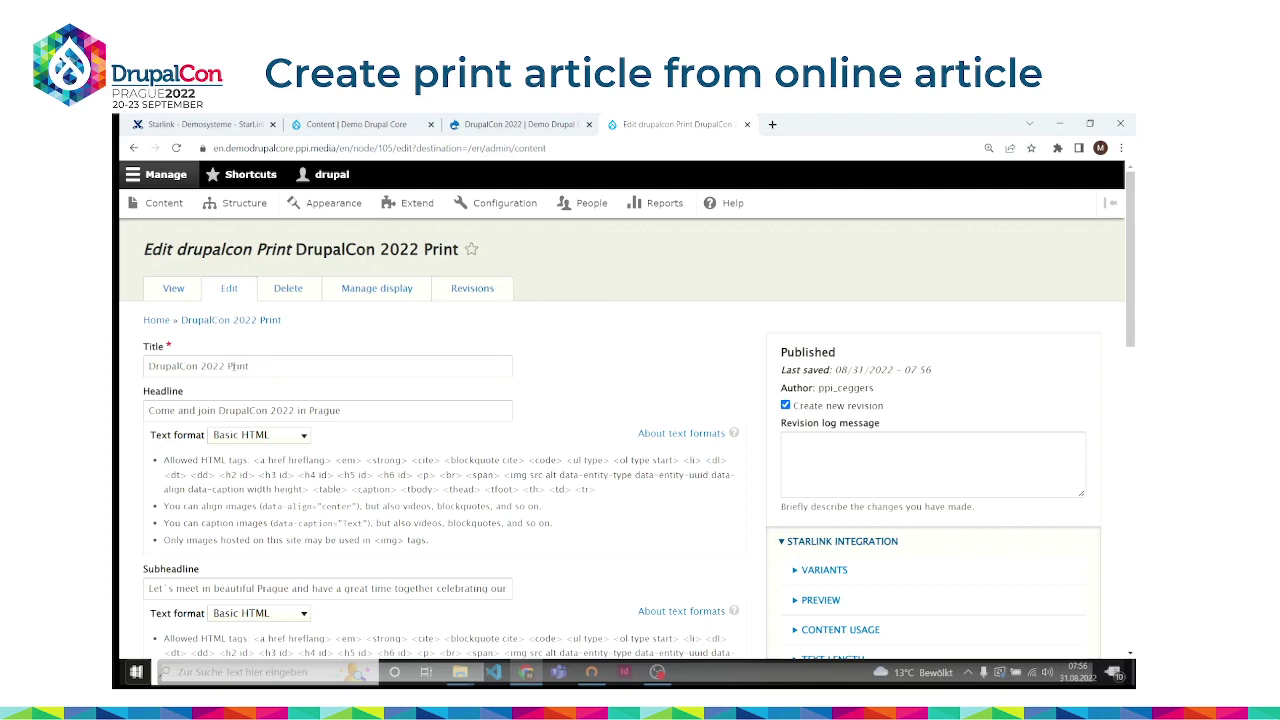
Step: Review the print article's title, headline, subheadline and body, and expand its picture to examine the caption and credit
scroll(229, 366, "down", 1)
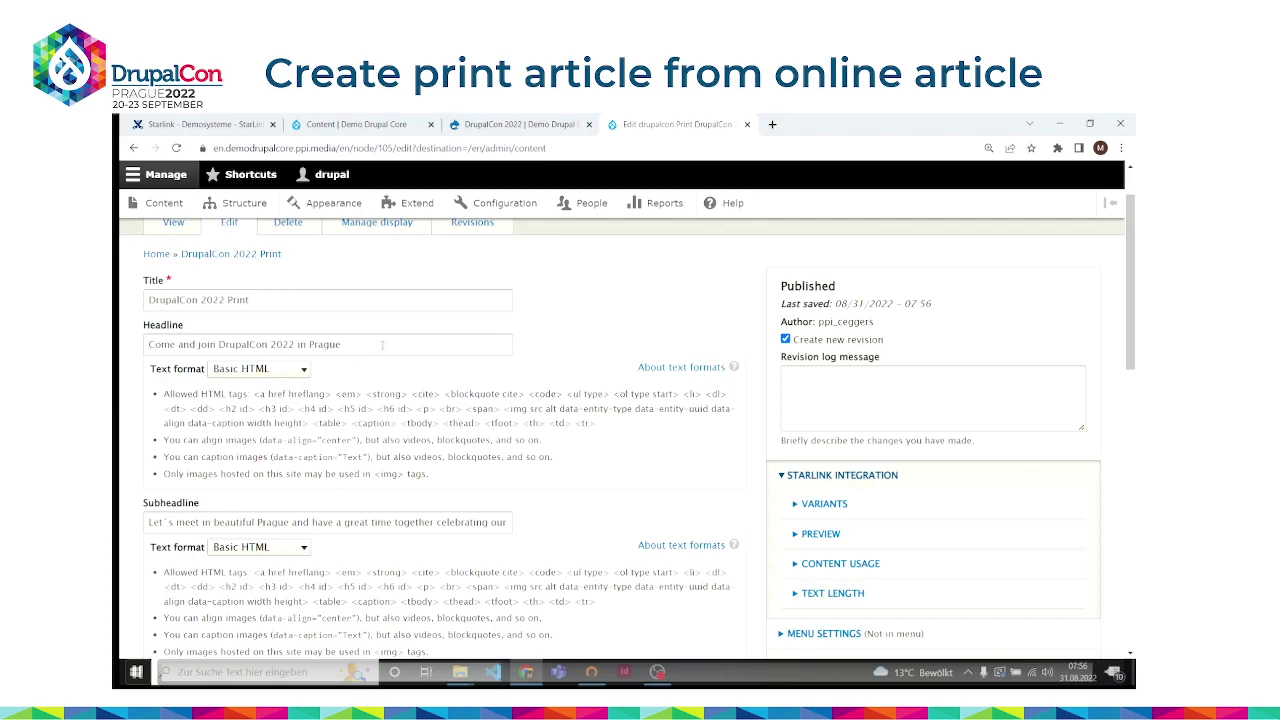
scroll(380, 346, "down", 3)
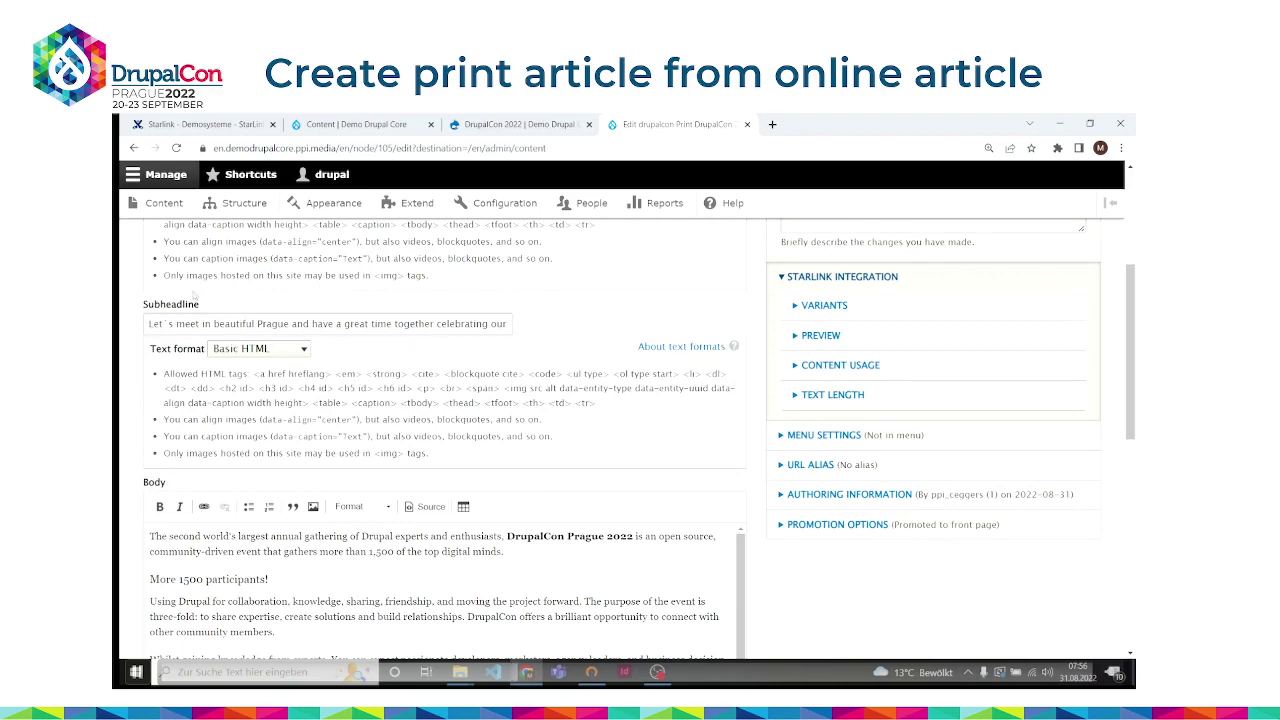
scroll(162, 339, "down", 2)
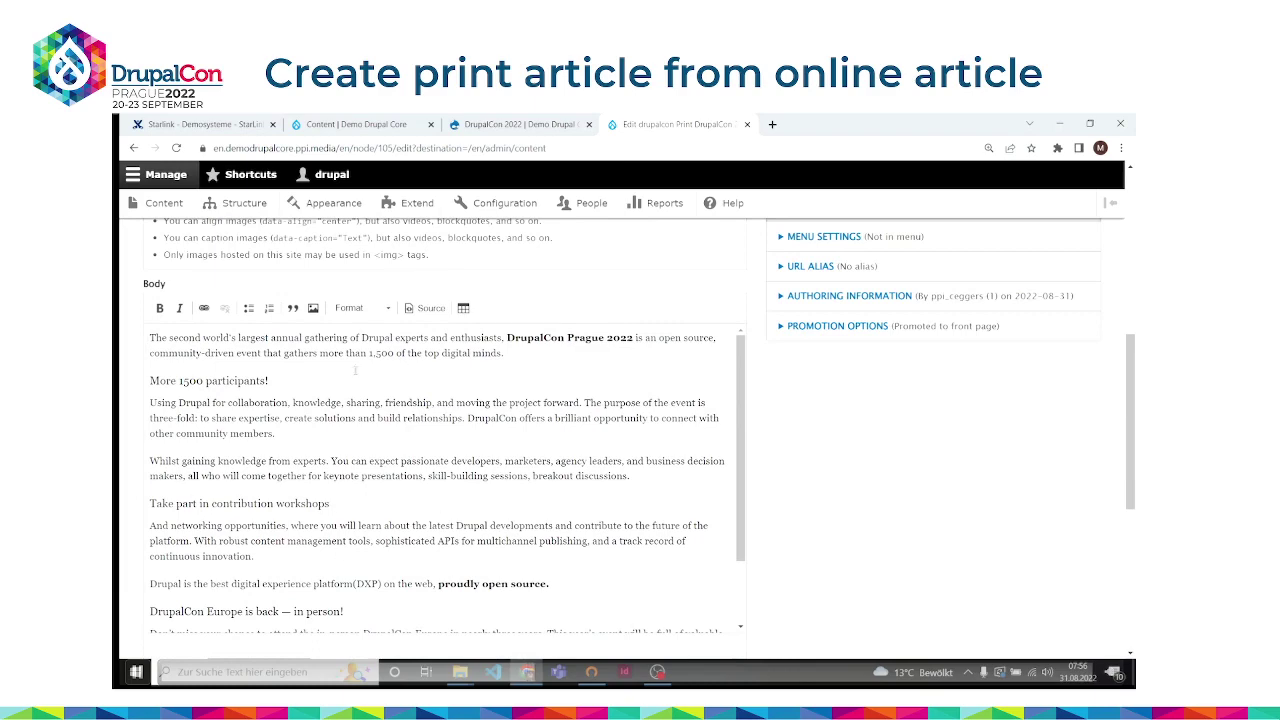
scroll(355, 370, "down", 3)
scroll(181, 457, "down", 3)
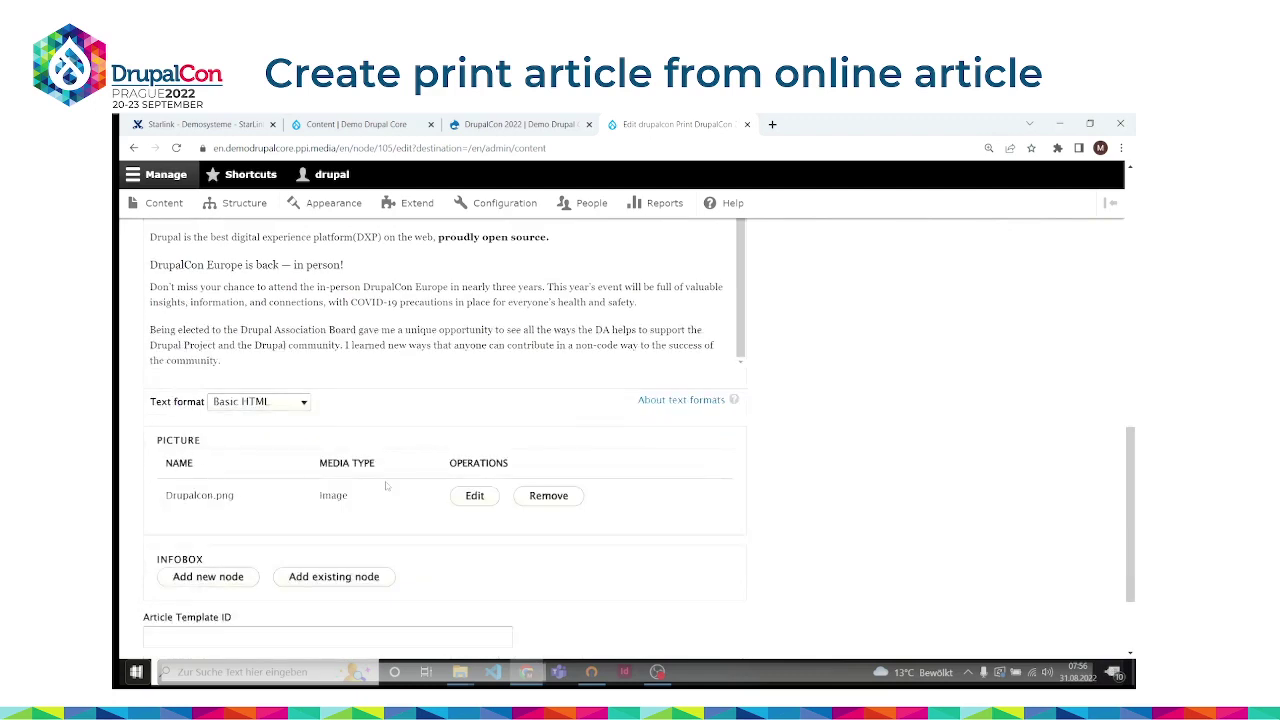
left_click(462, 496)
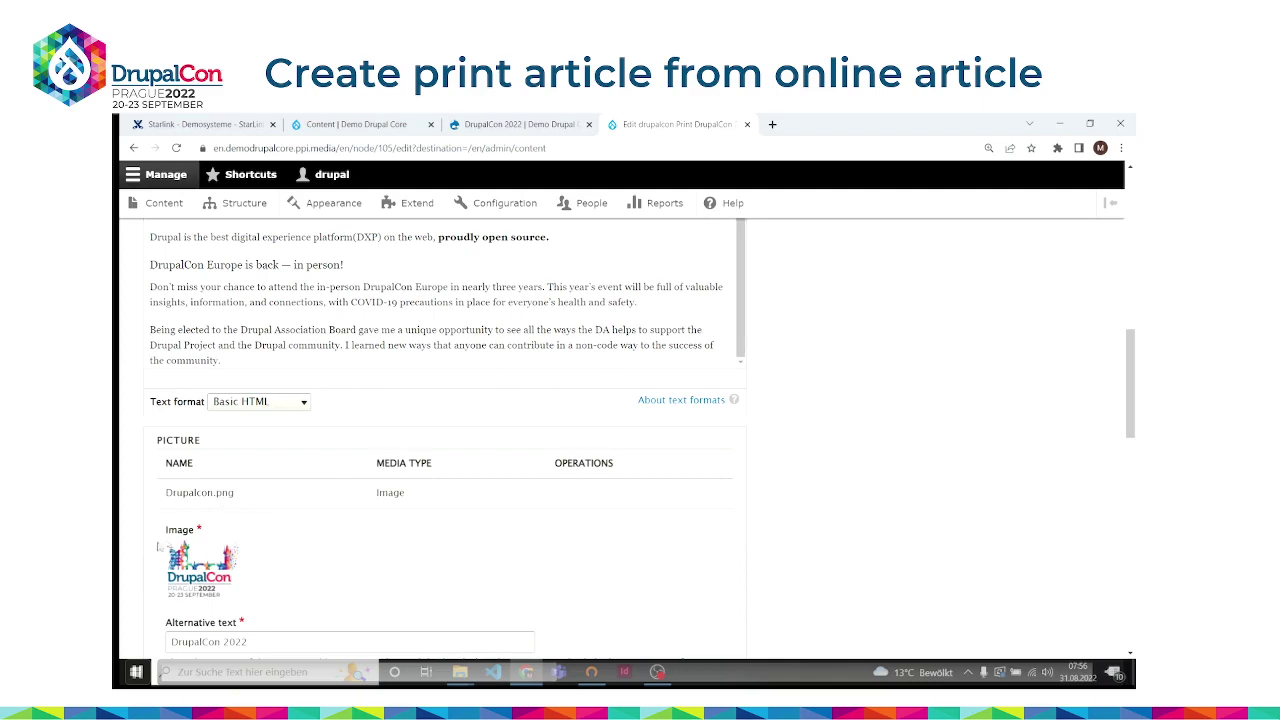
scroll(200, 520, "down", 5)
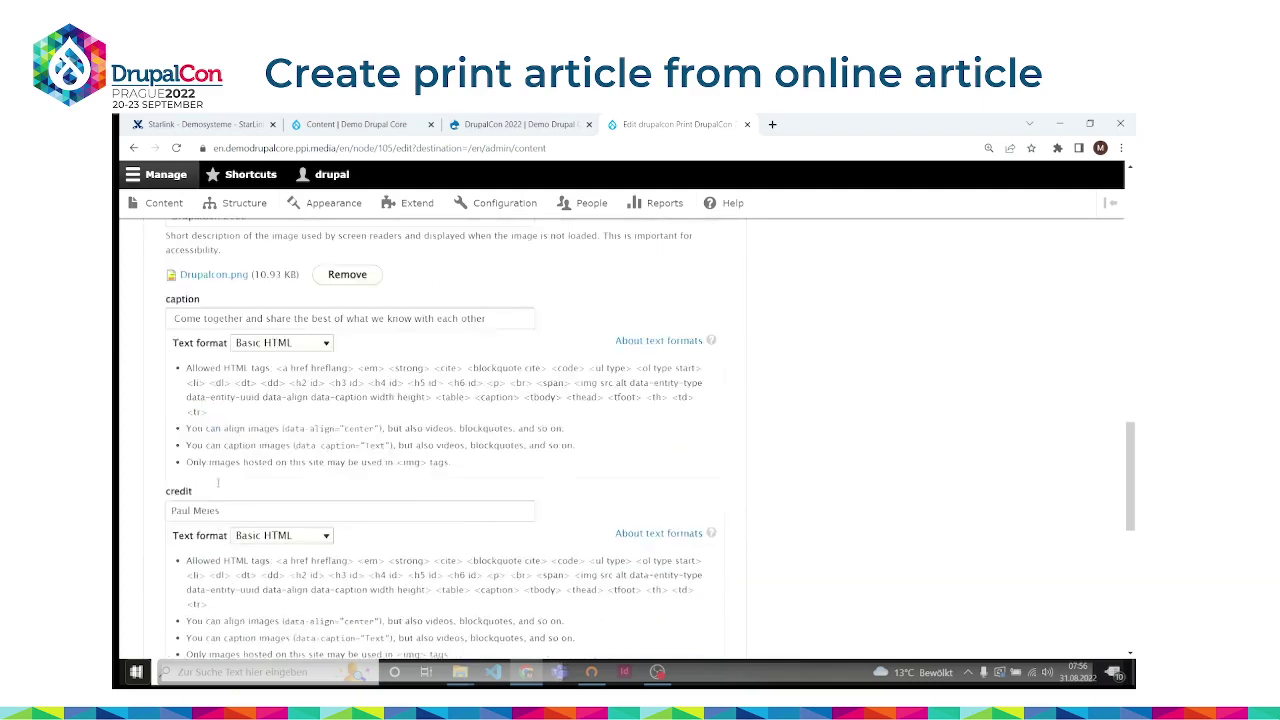
scroll(217, 483, "down", 10)
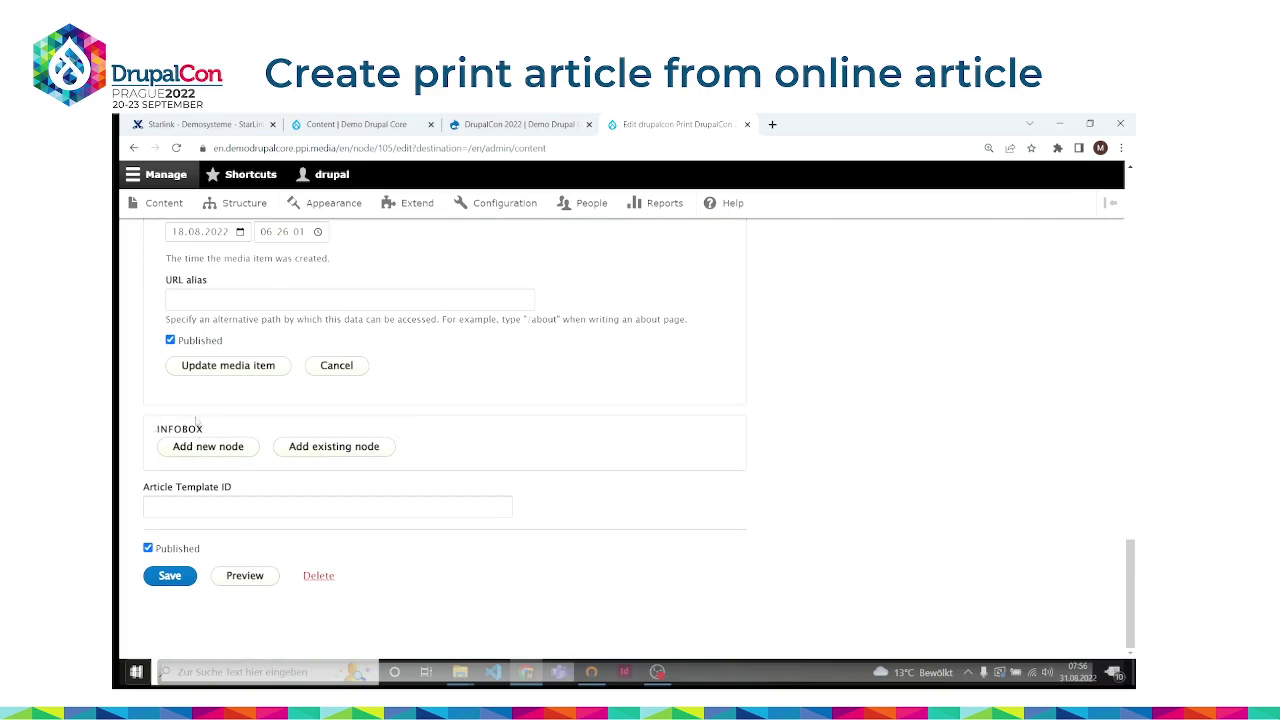
Step: Attach the existing "See you next year!" node as the print article's infobox
left_click(337, 447)
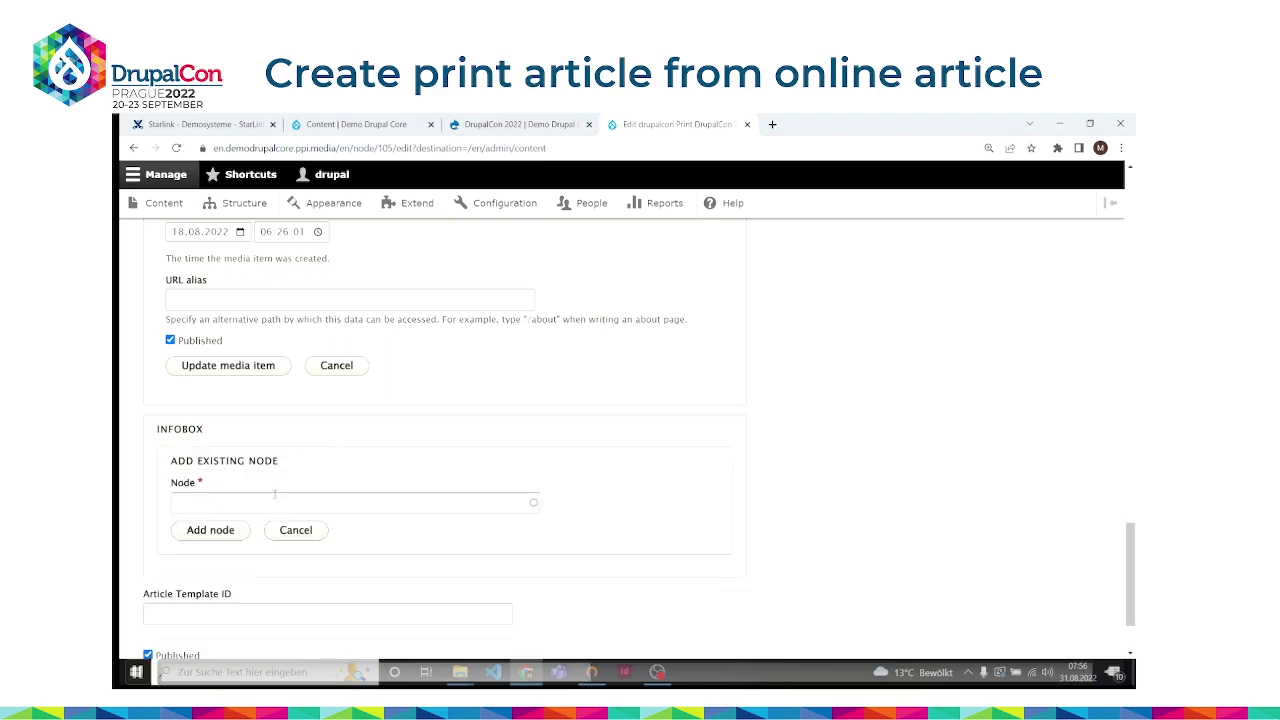
type("see")
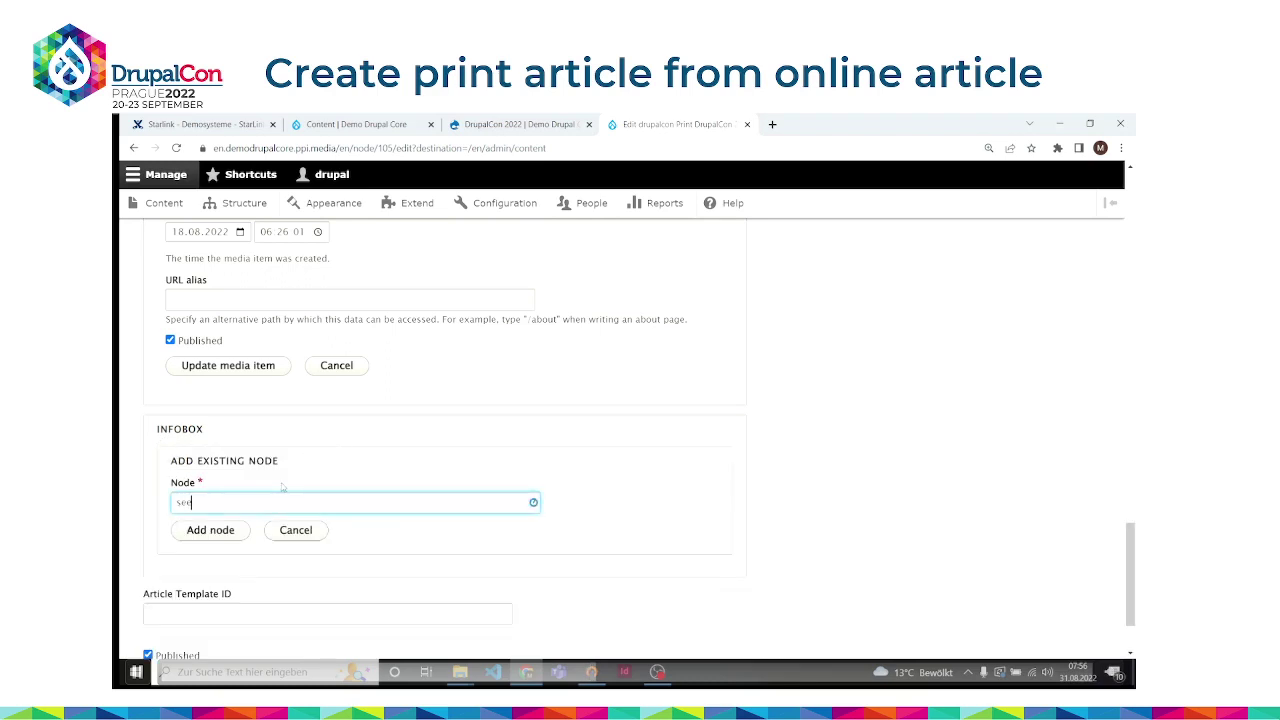
key("Down")
key("Return")
left_click(194, 530)
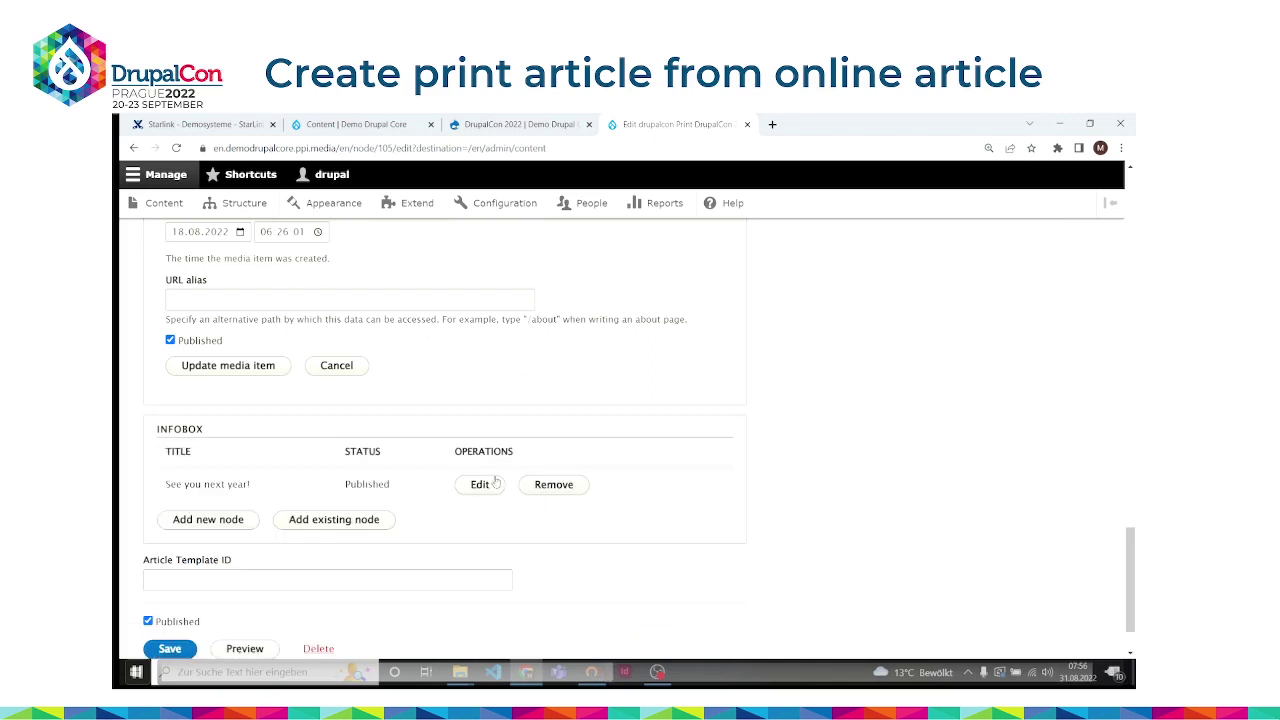
Step: Check the attached infobox's headline and body, close it without updating, and save the print article
left_click(485, 484)
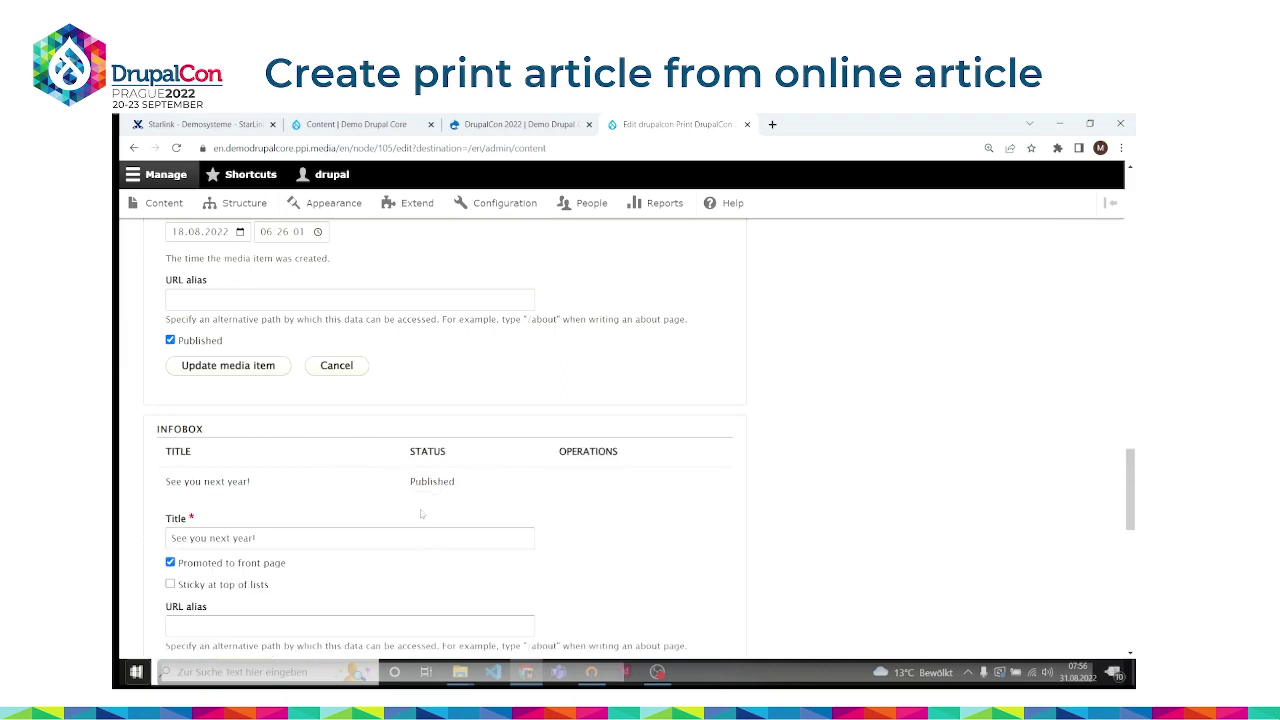
scroll(284, 530, "down", 5)
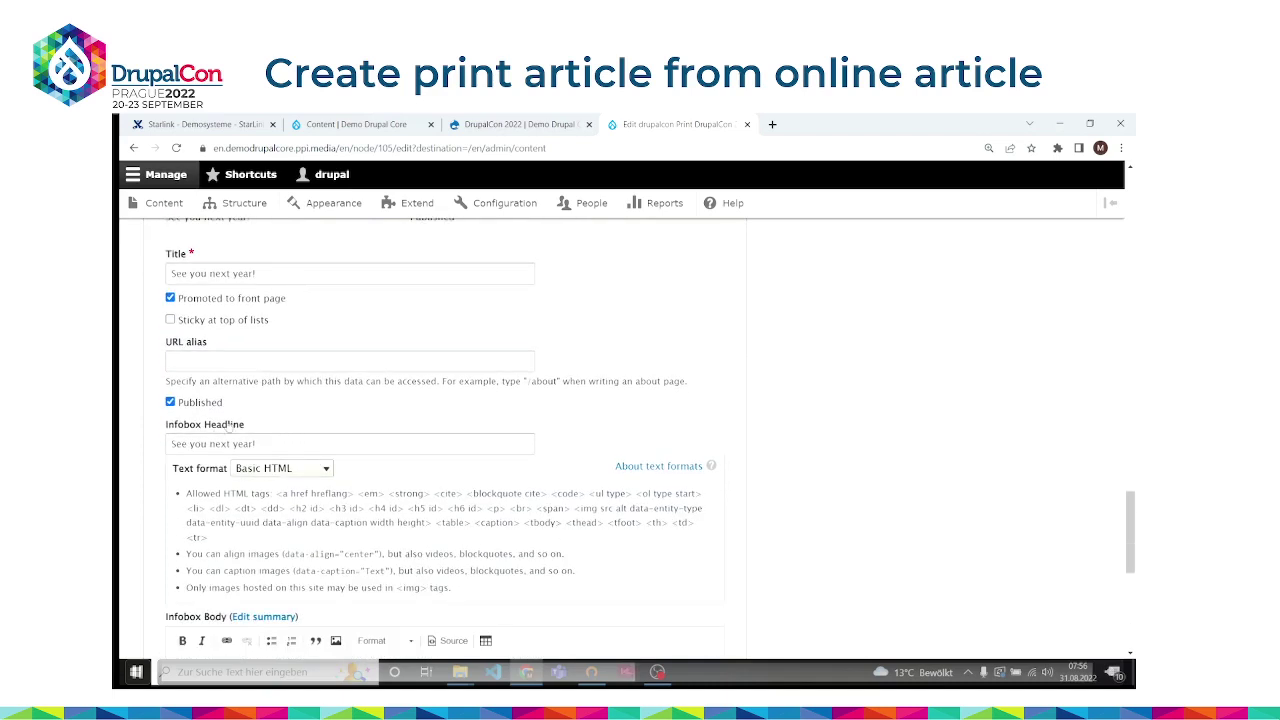
scroll(205, 380, "down", 5)
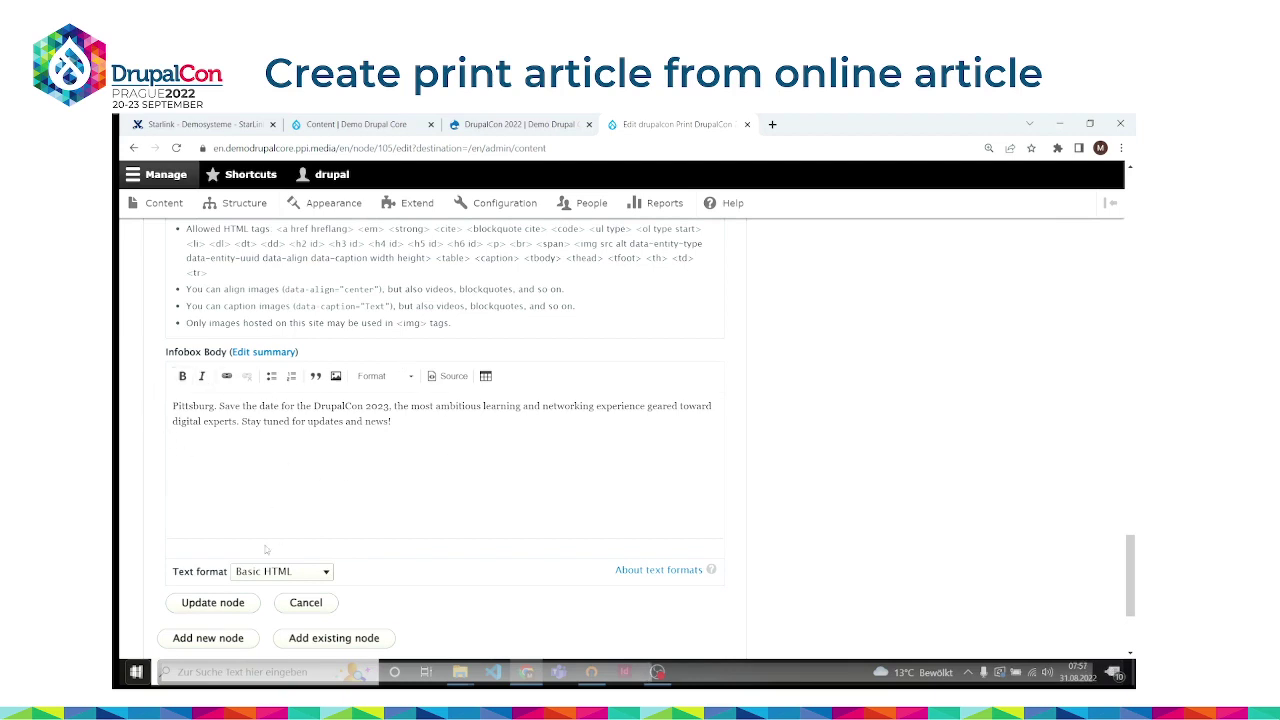
left_click(297, 603)
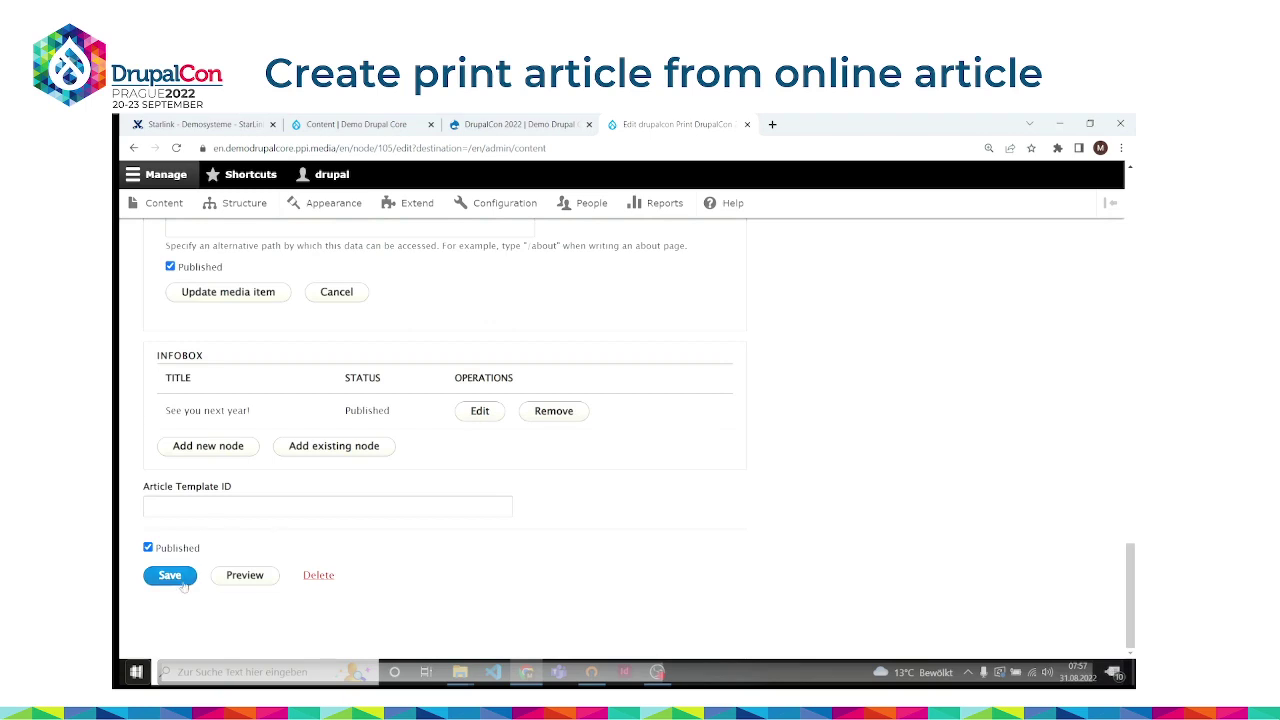
left_click(180, 582)
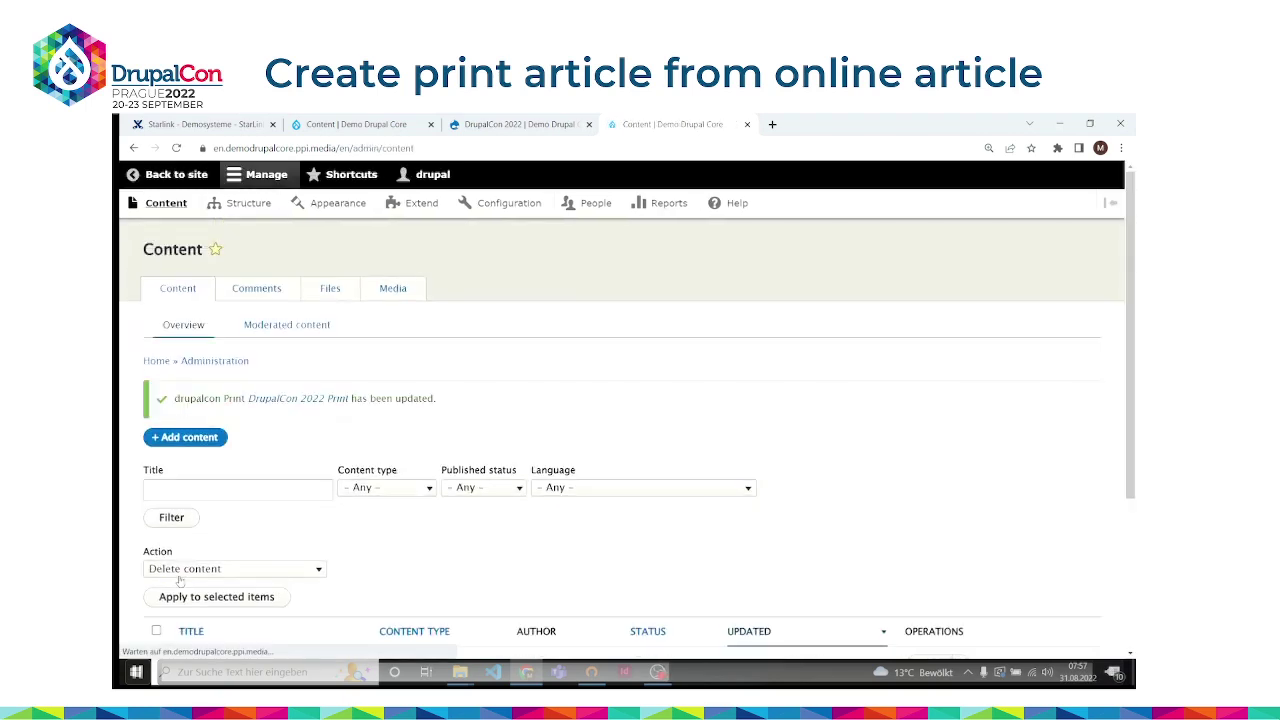
Step: Reopen the DrupalCon 2022 Print article for editing and examine its list of Starlink variants
scroll(210, 481, "down", 3)
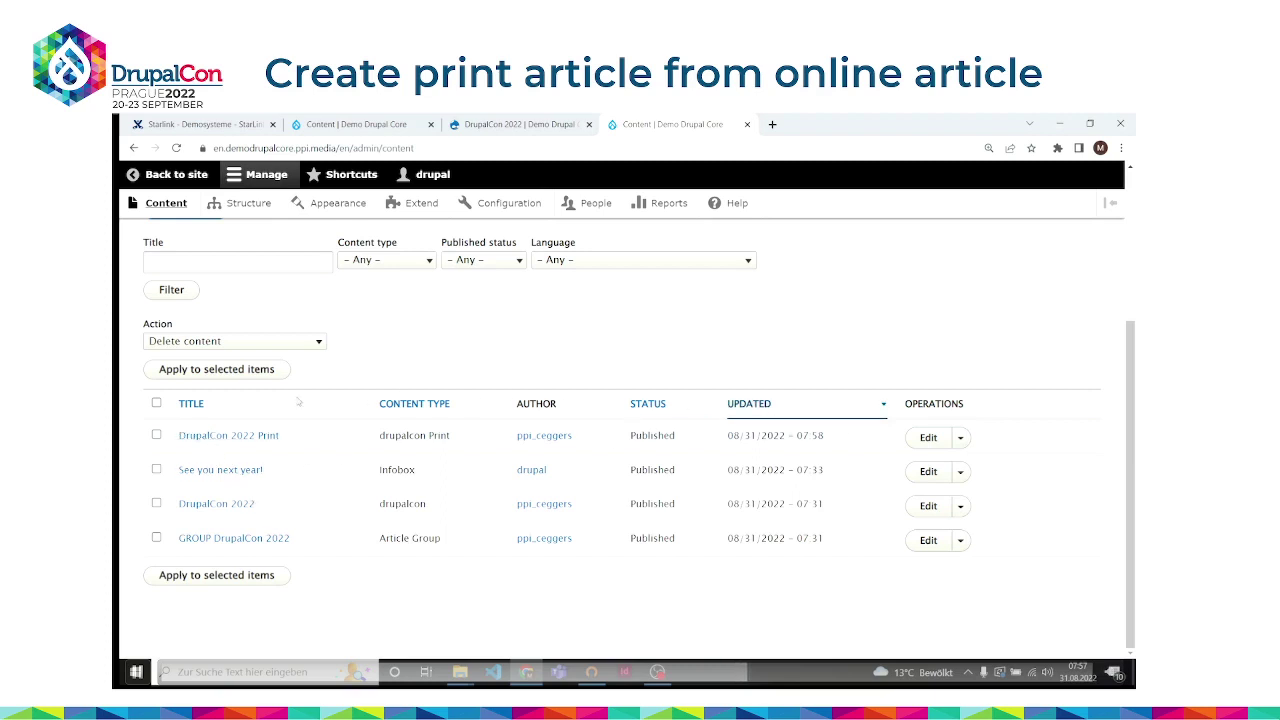
left_click(916, 442)
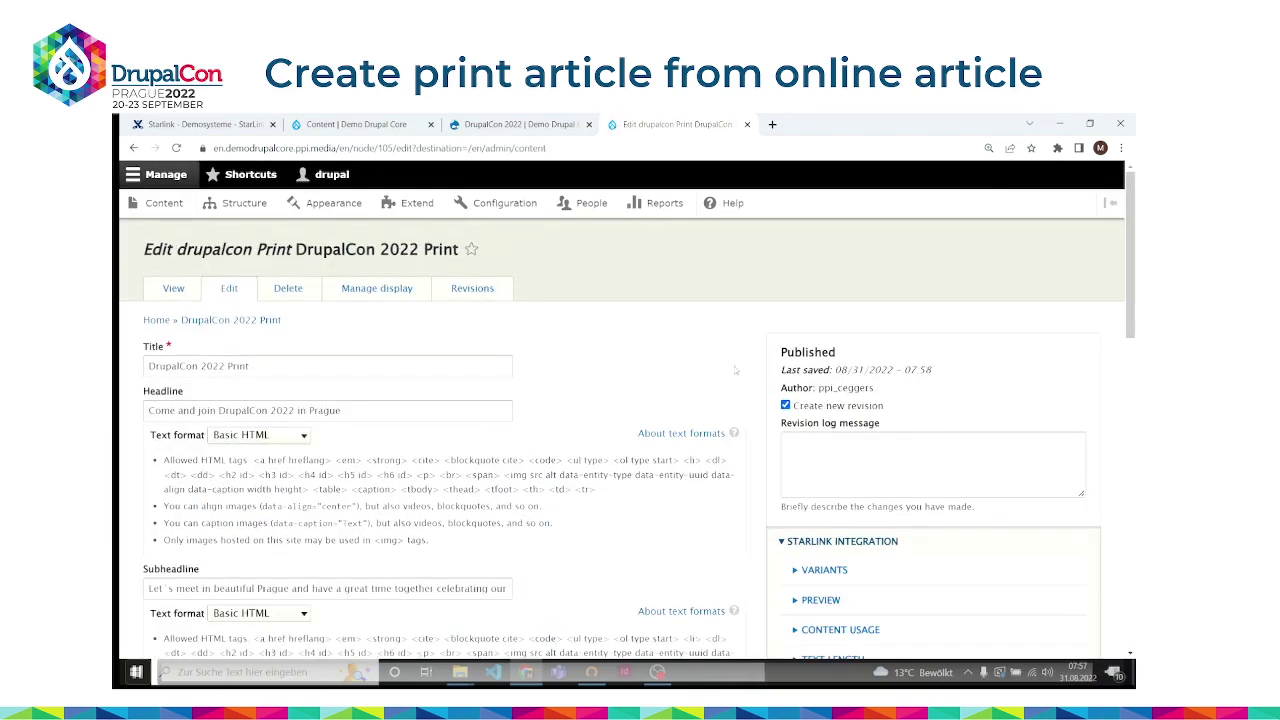
scroll(795, 505, "down", 1)
left_click(796, 504)
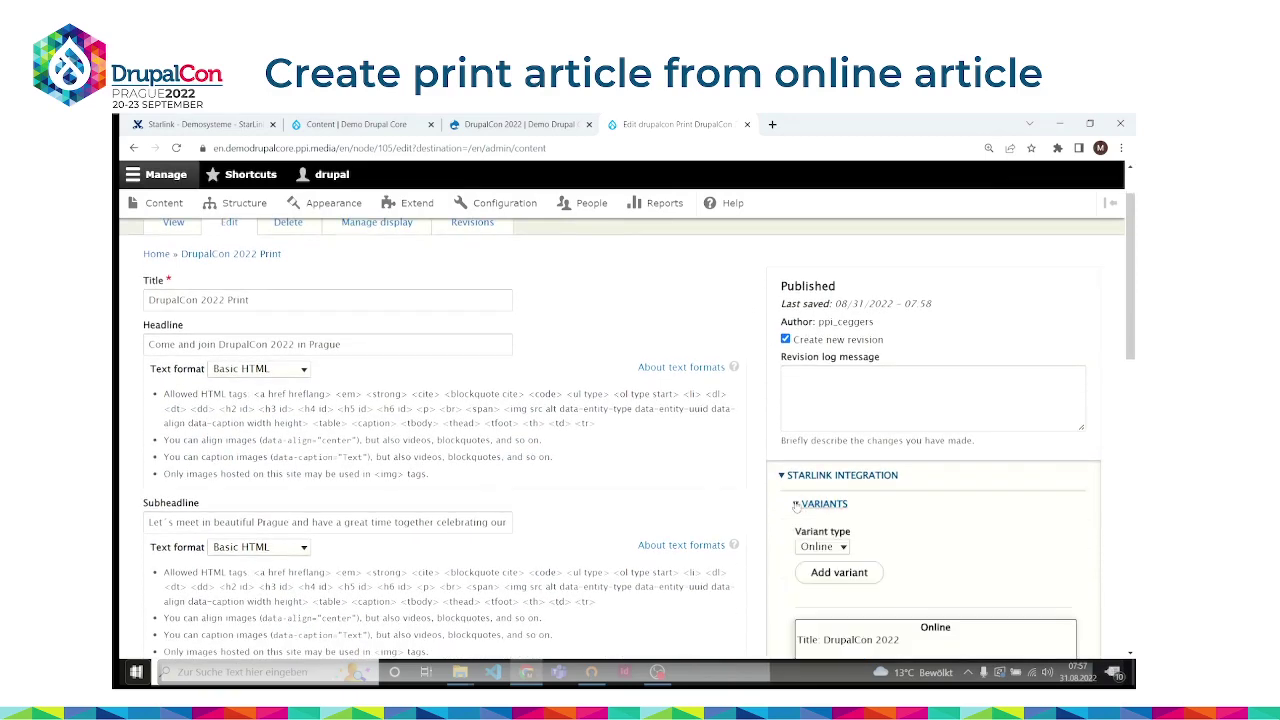
scroll(804, 475, "down", 2)
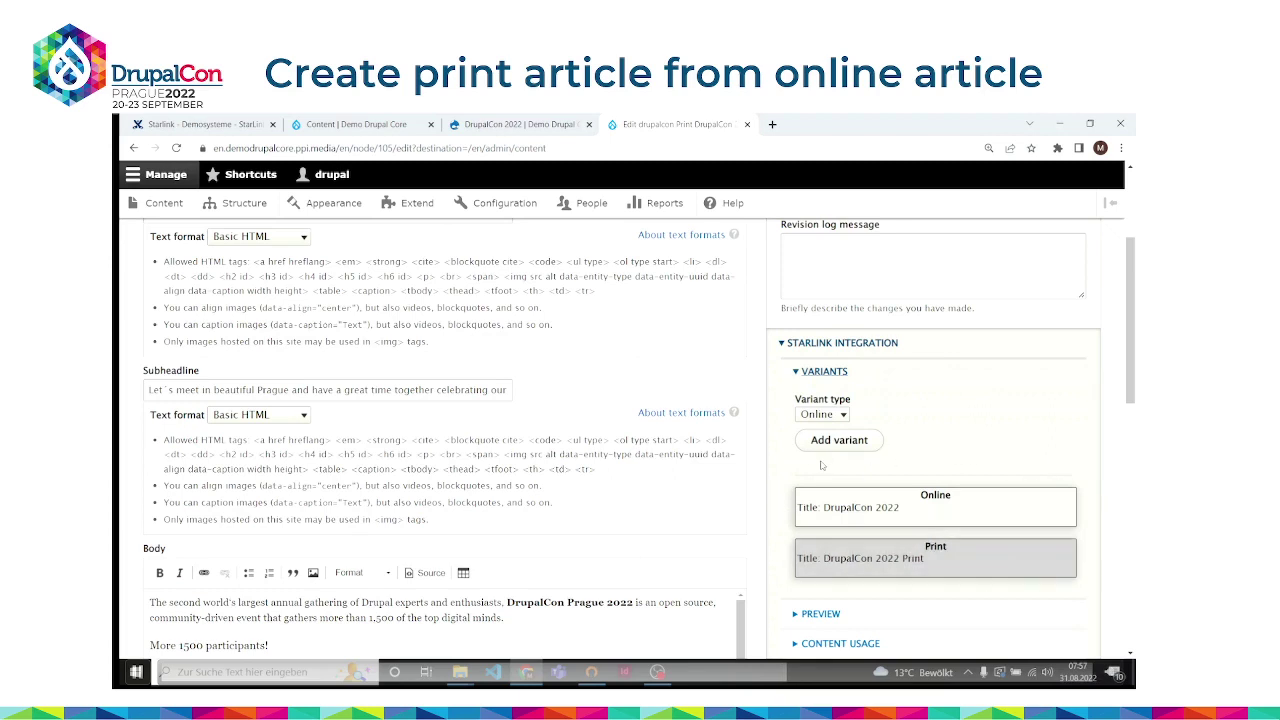
Step: Add a further variant of type Print to the DrupalCon 2022 Print article
left_click(838, 417)
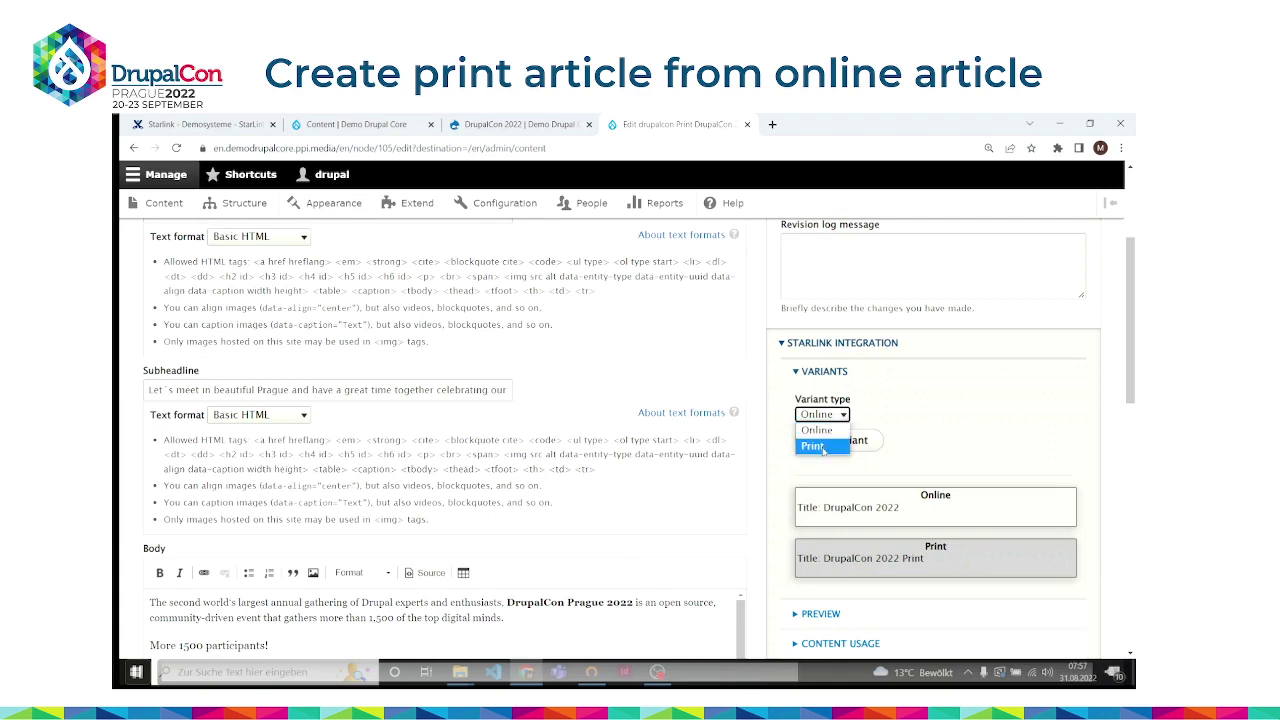
left_click(823, 450)
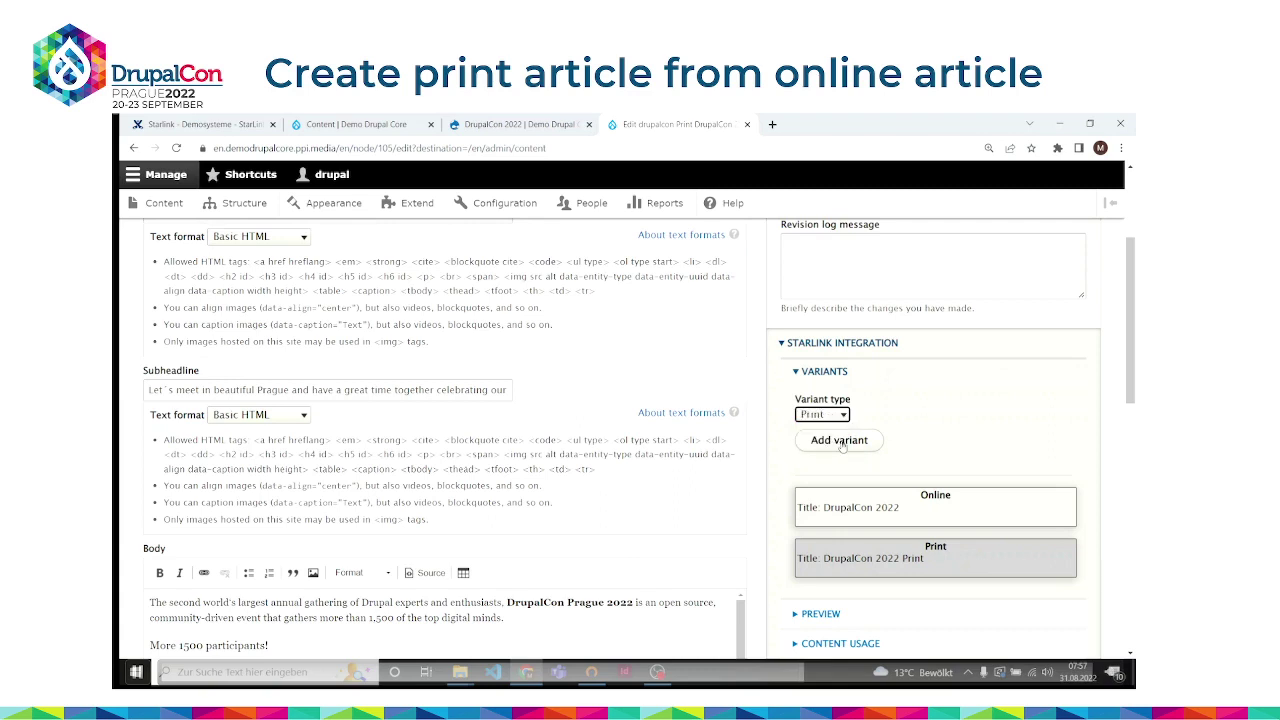
left_click(841, 443)
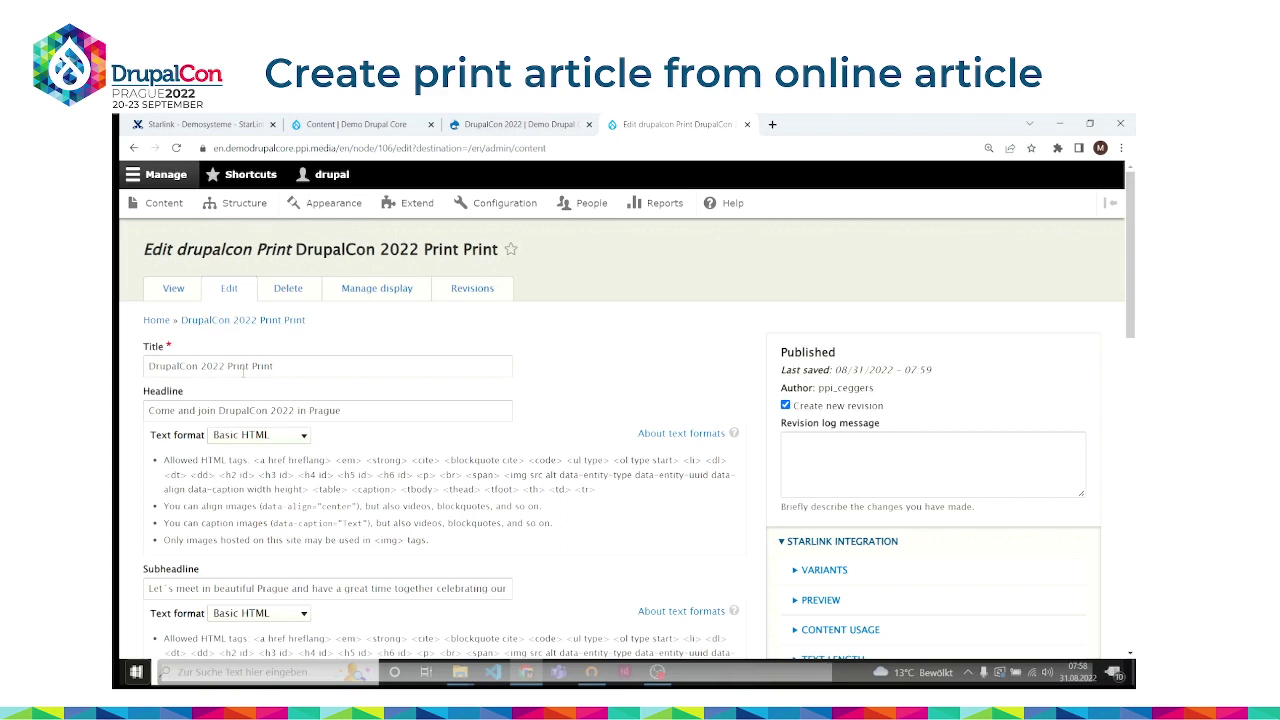
Step: Review the new variant's title, headline, subheadline and body, and expand its picture to examine the image details
scroll(274, 354, "down", 1)
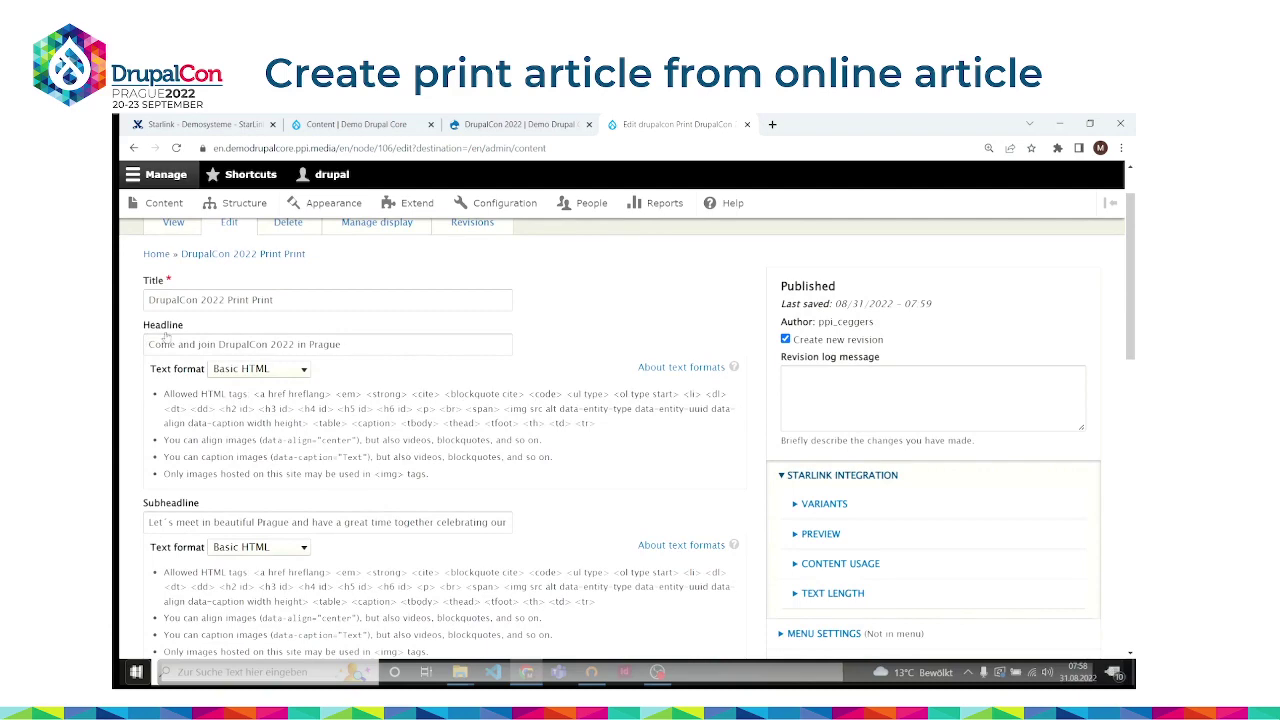
scroll(160, 370, "down", 2)
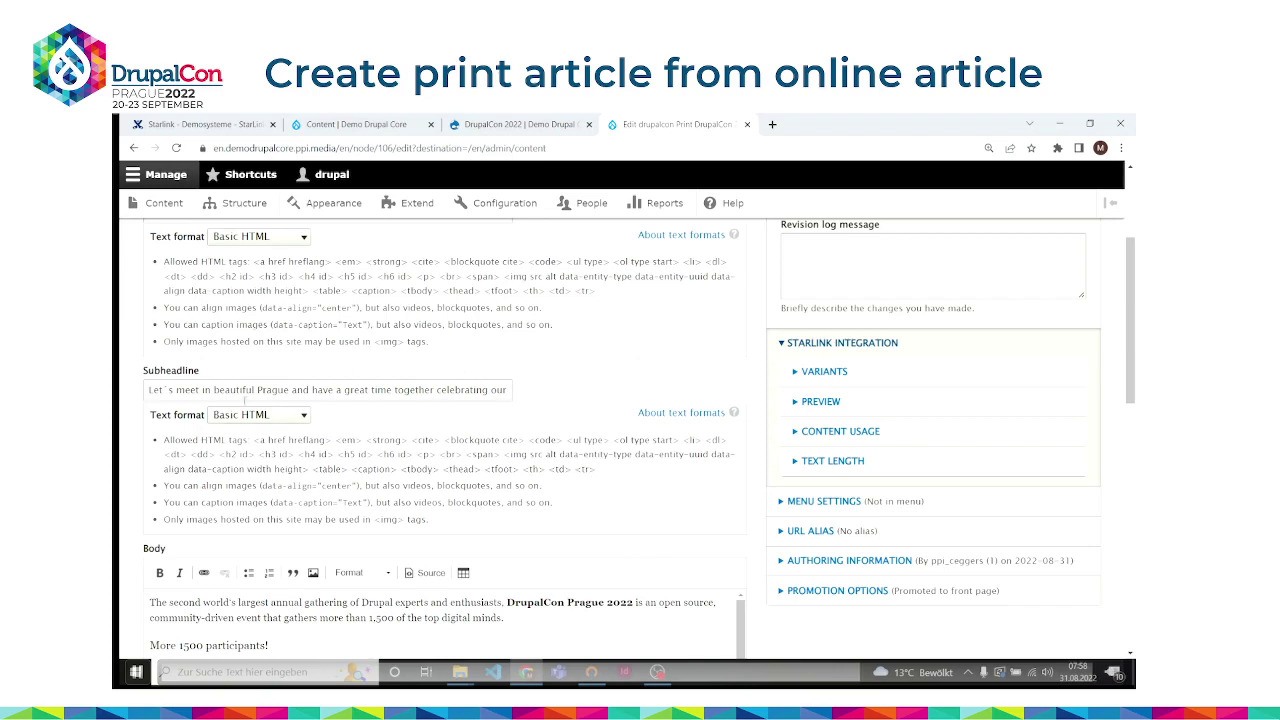
scroll(205, 398, "down", 1)
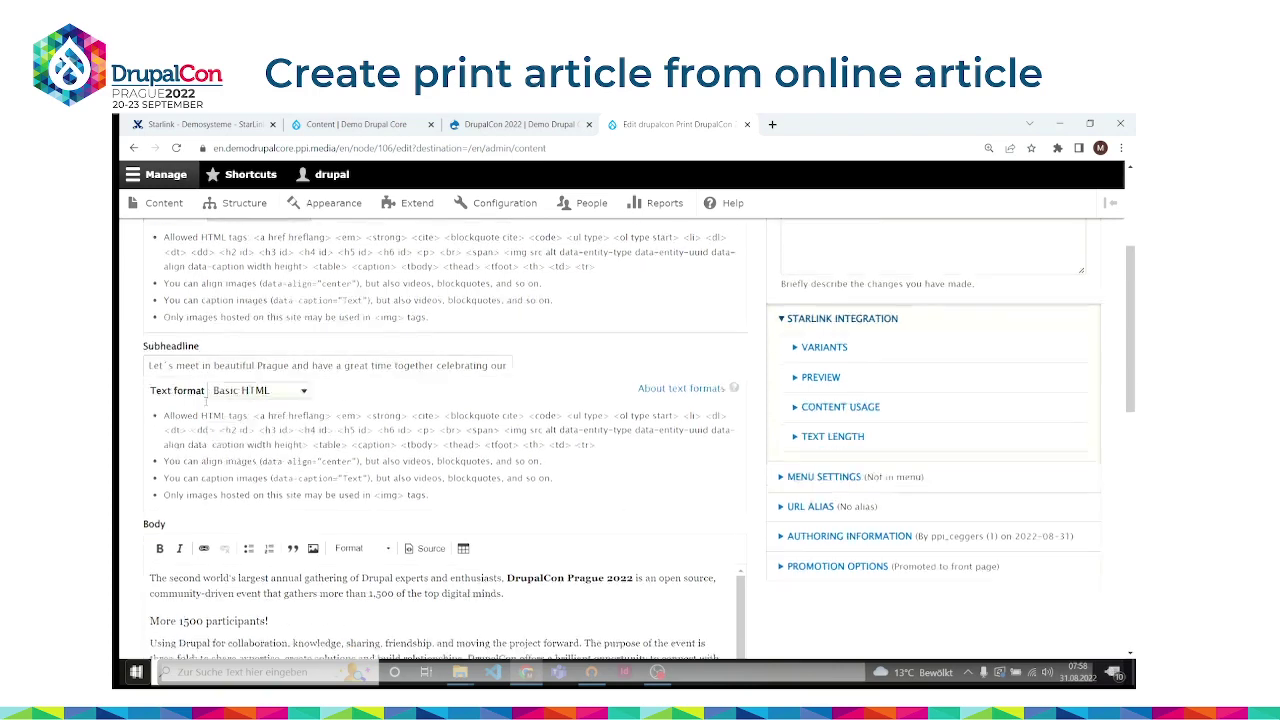
scroll(206, 390, "down", 2)
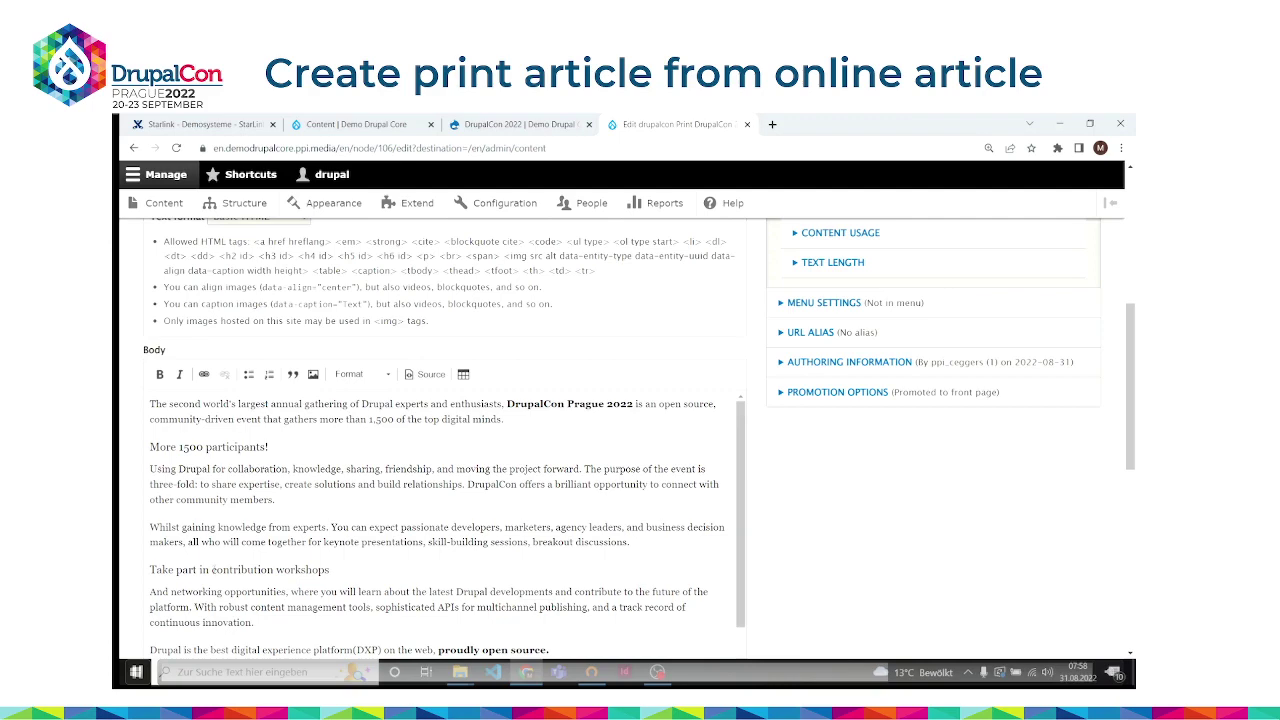
scroll(378, 455, "down", 10)
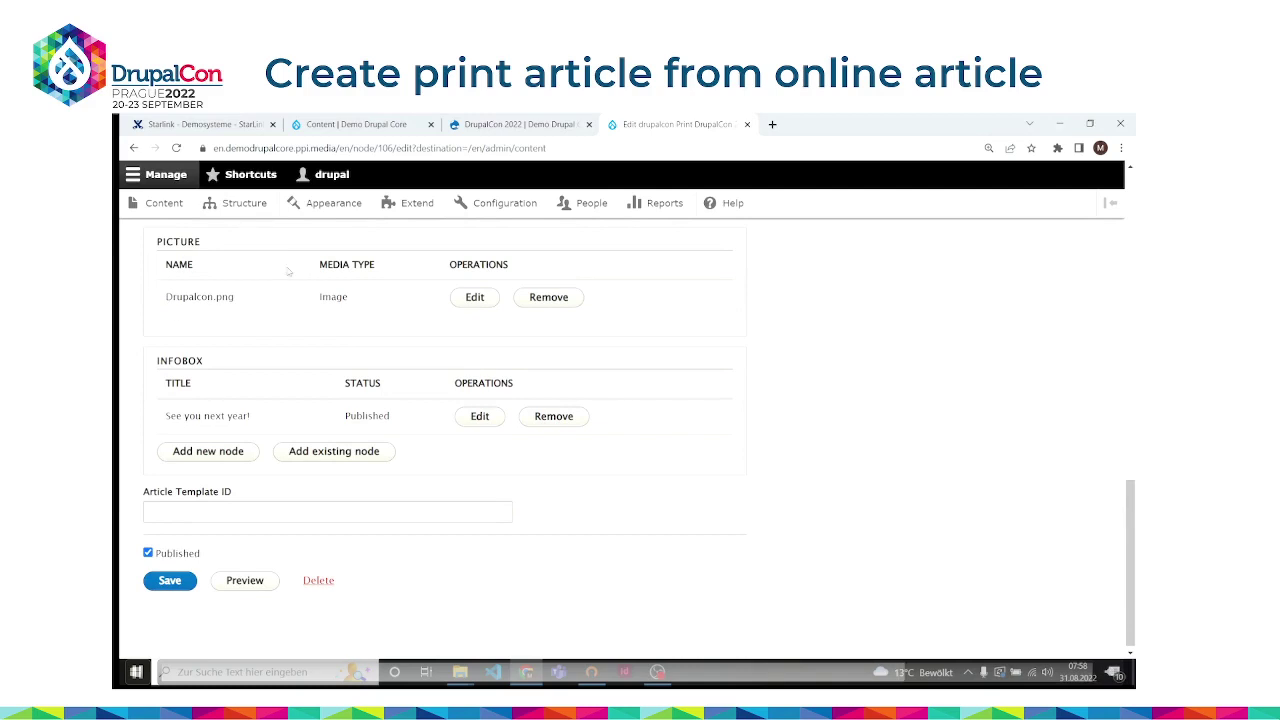
left_click(475, 298)
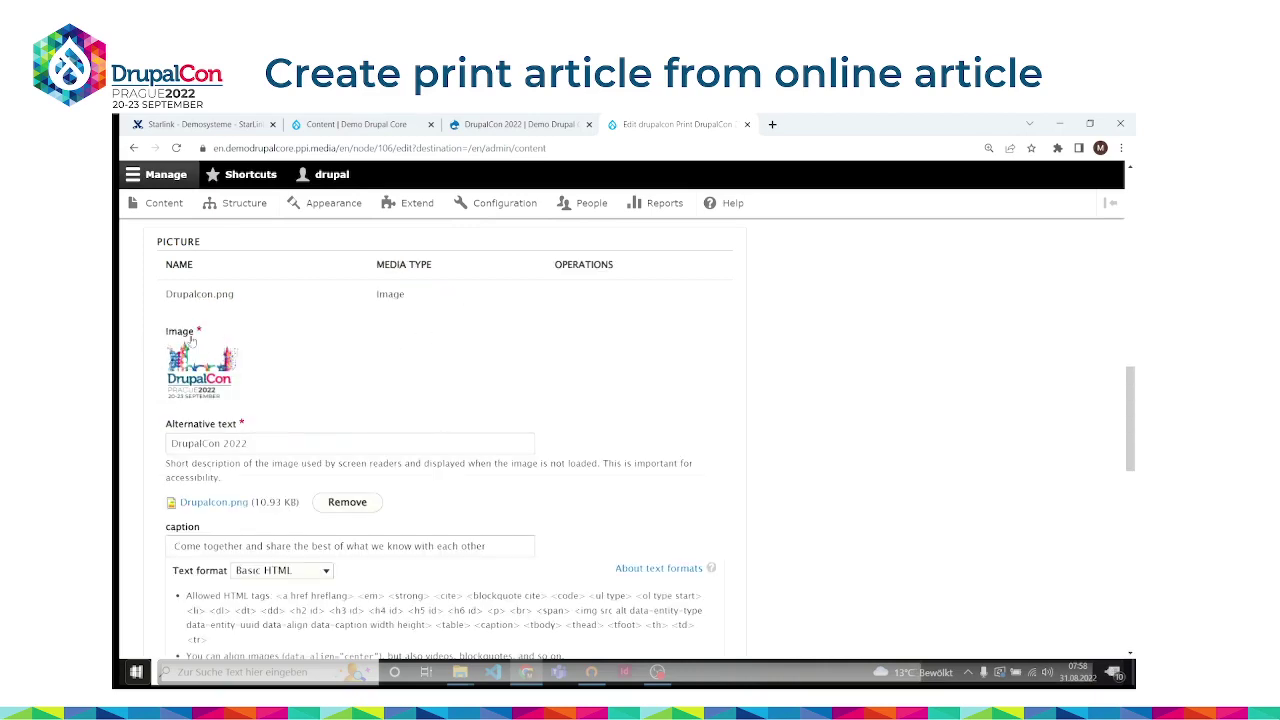
scroll(190, 342, "down", 10)
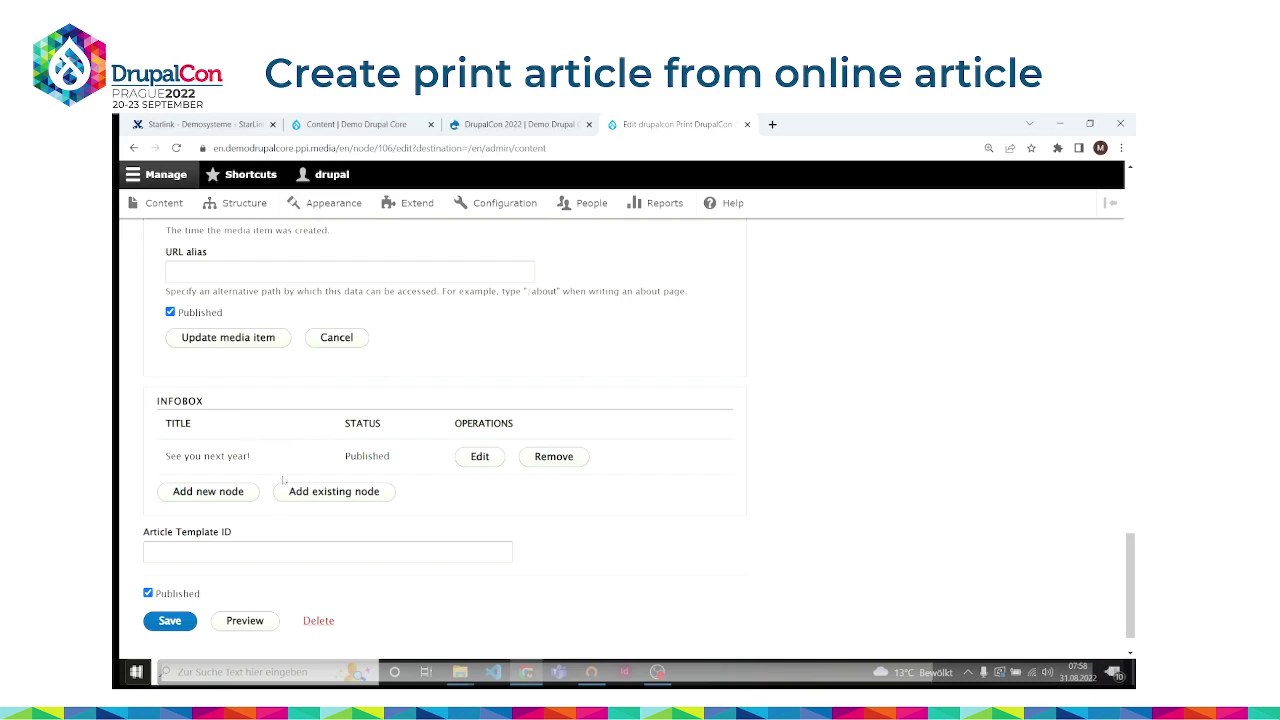
Step: Check the headline and body of the new variant's infobox and close it without updating
left_click(481, 458)
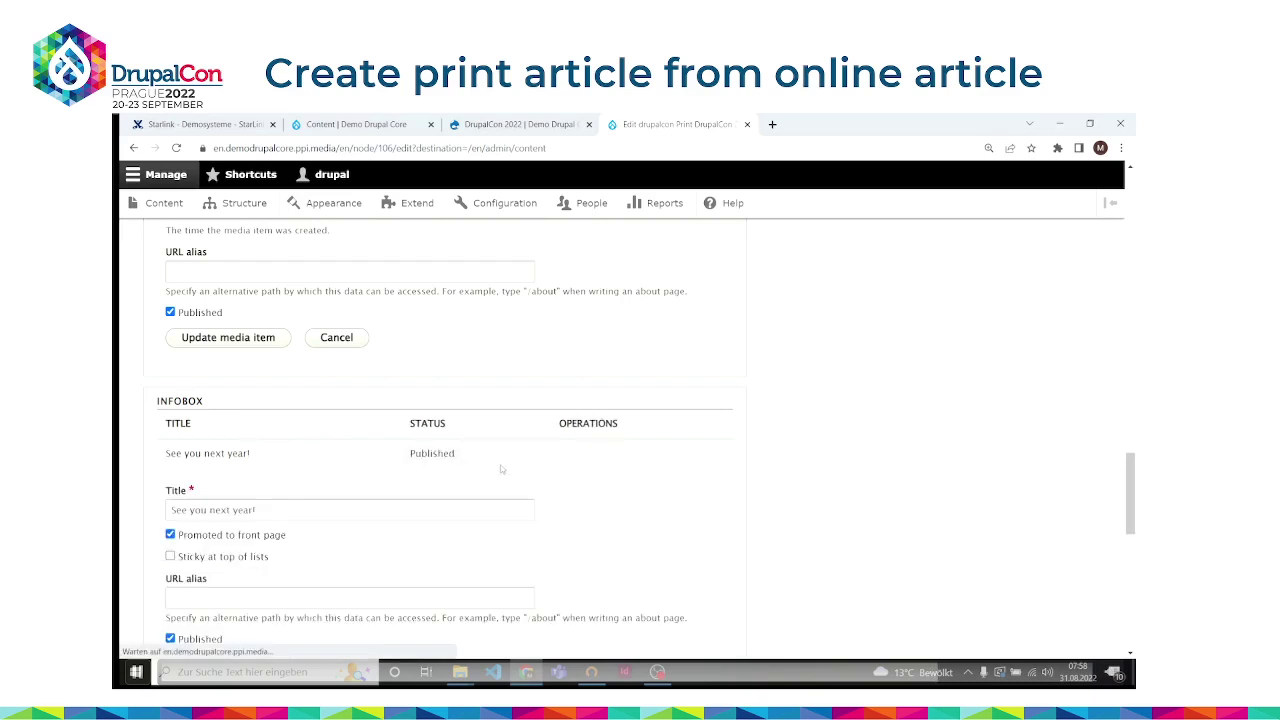
scroll(177, 364, "down", 2)
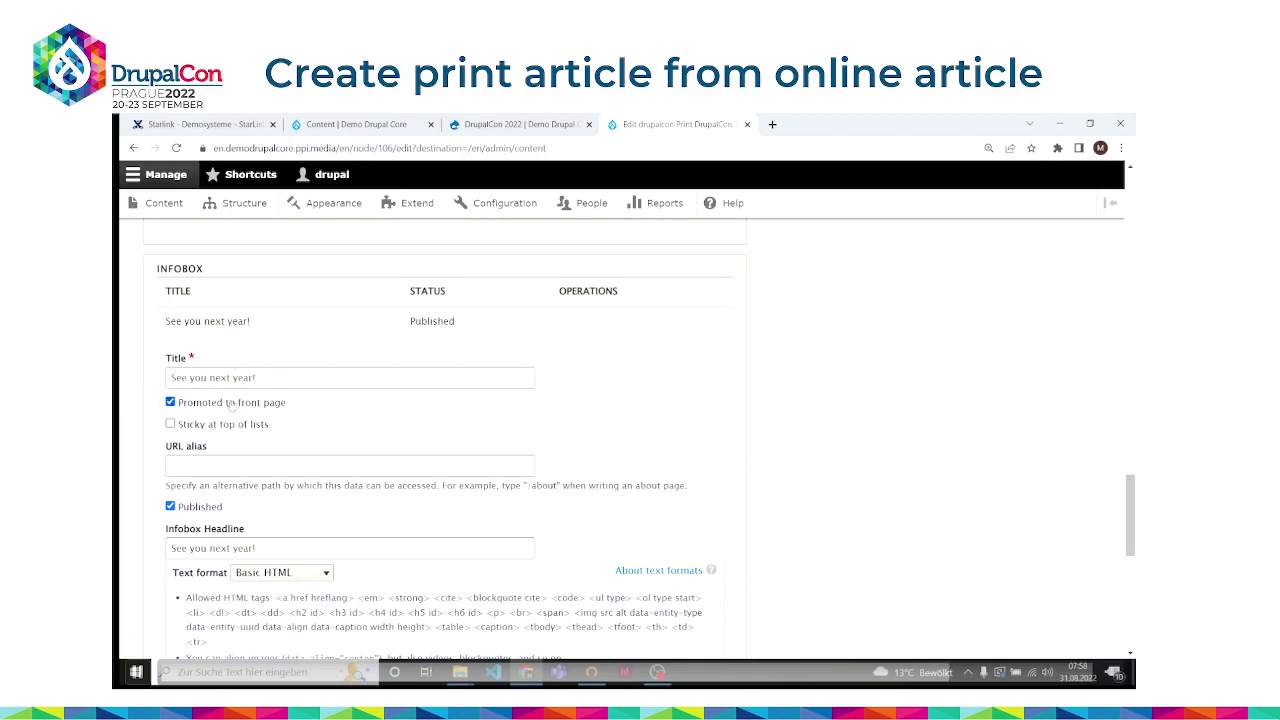
scroll(214, 388, "down", 2)
scroll(276, 428, "down", 3)
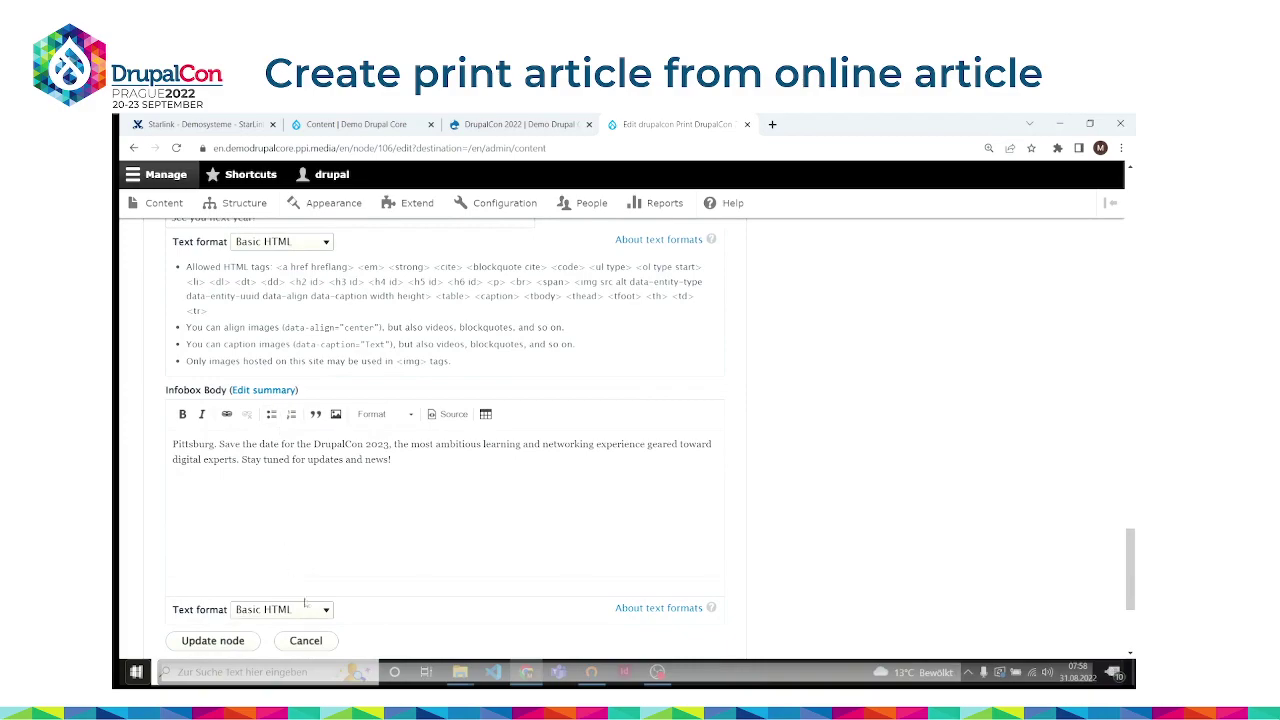
left_click(307, 641)
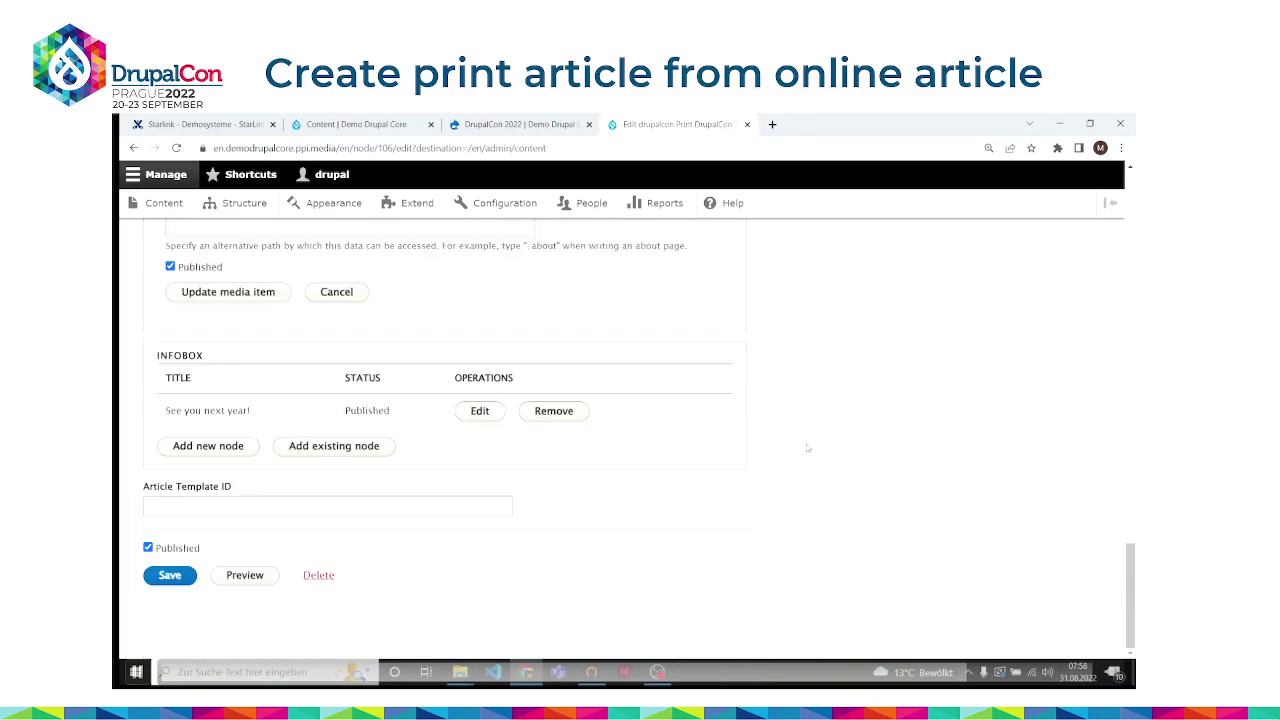
Step: Append "with some changes" to the new variant's headline and save the article
scroll(808, 449, "up", 10)
scroll(618, 447, "up", 10)
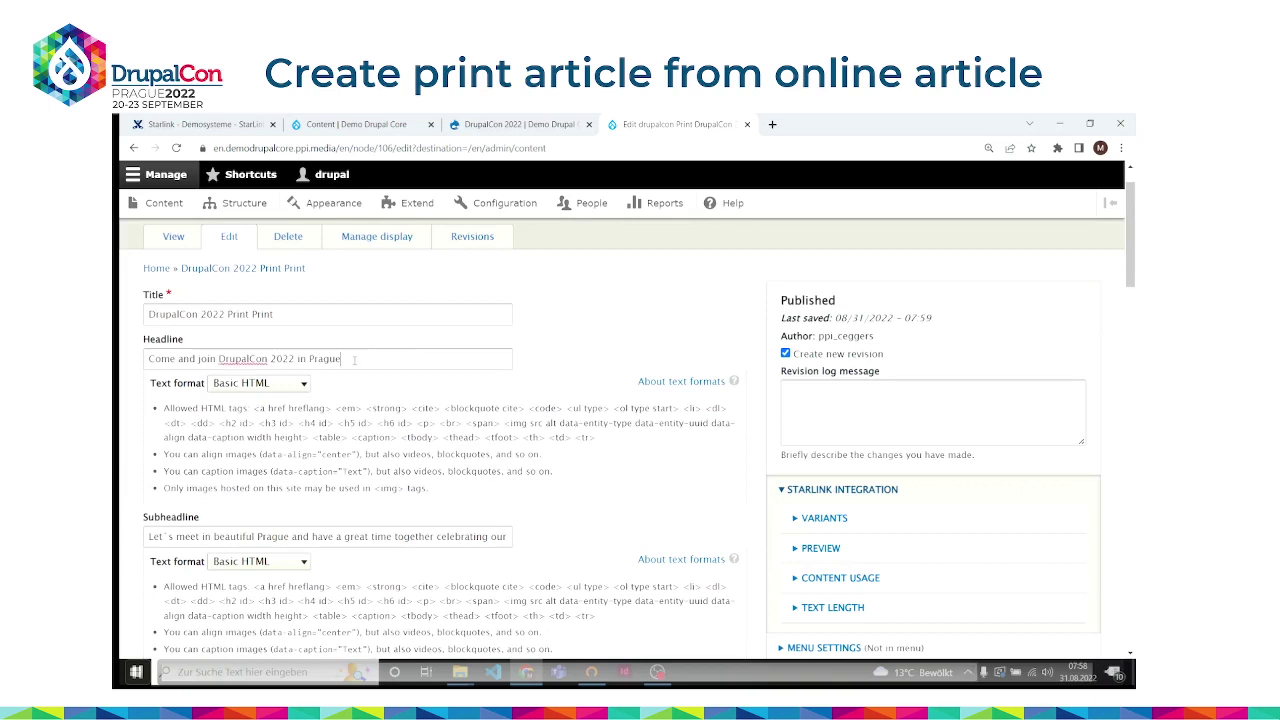
left_click(356, 358)
type("with ")
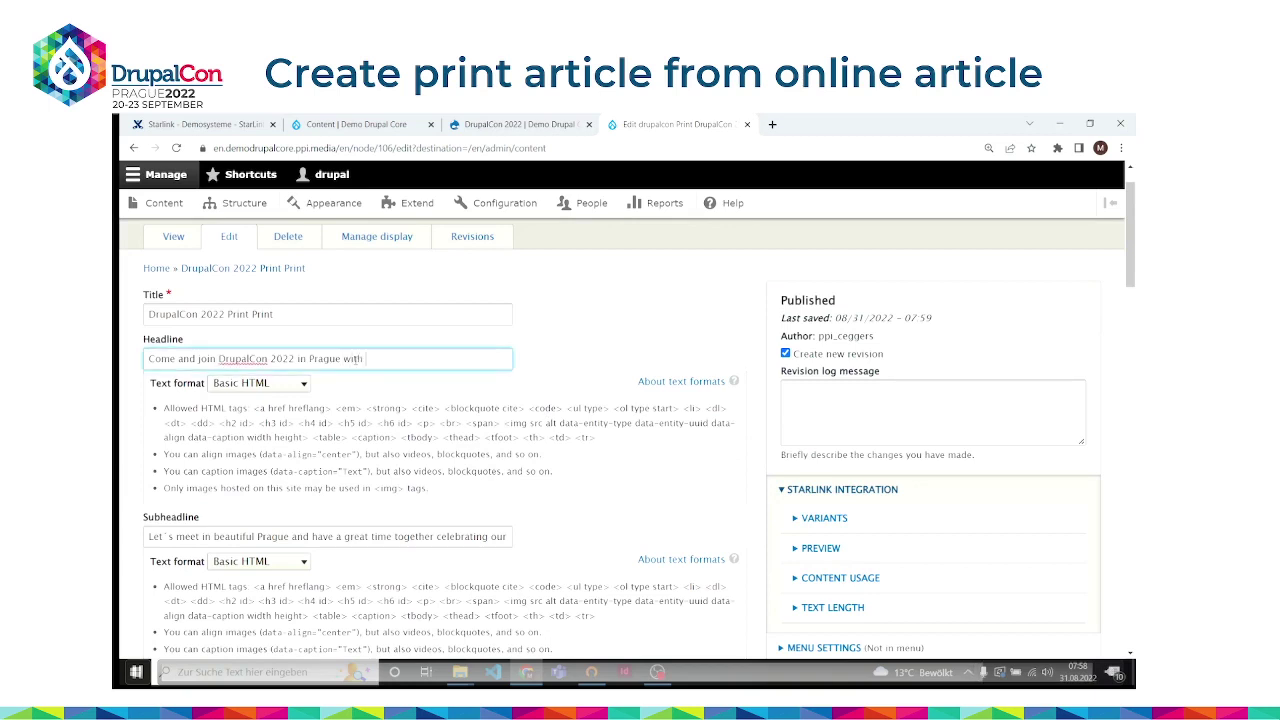
type("some changes")
scroll(254, 496, "down", 15)
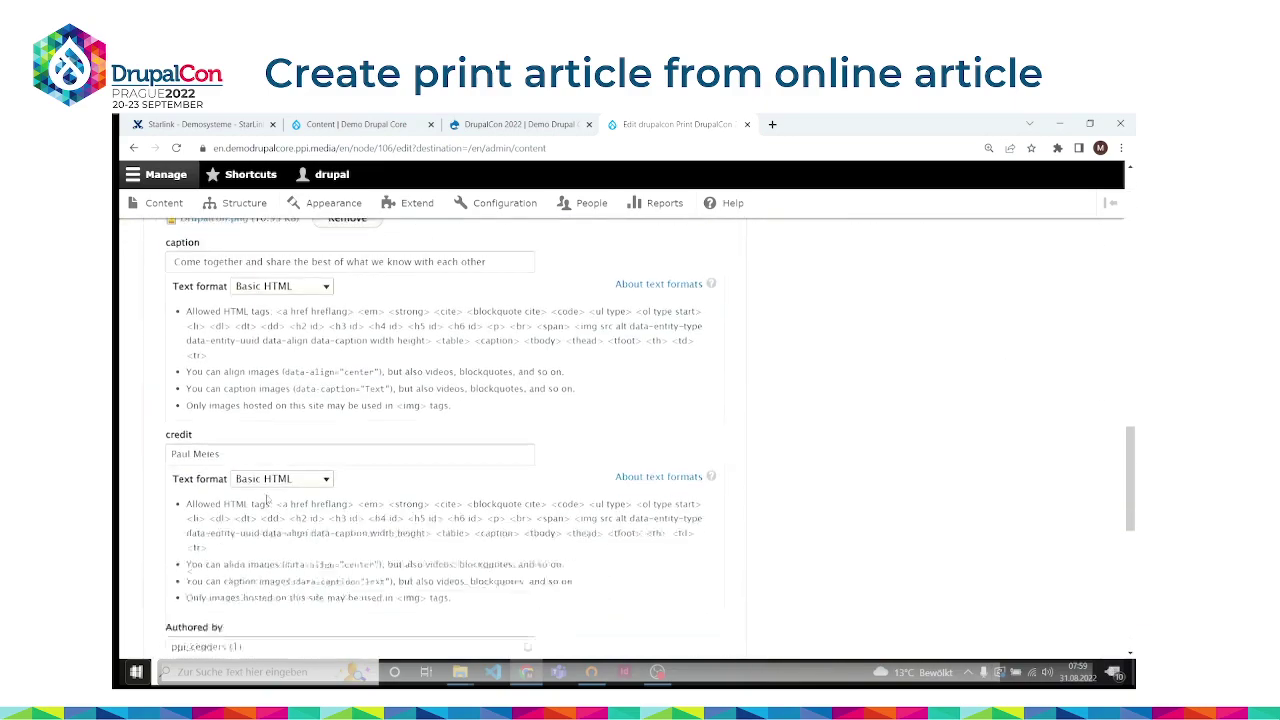
scroll(256, 496, "down", 3)
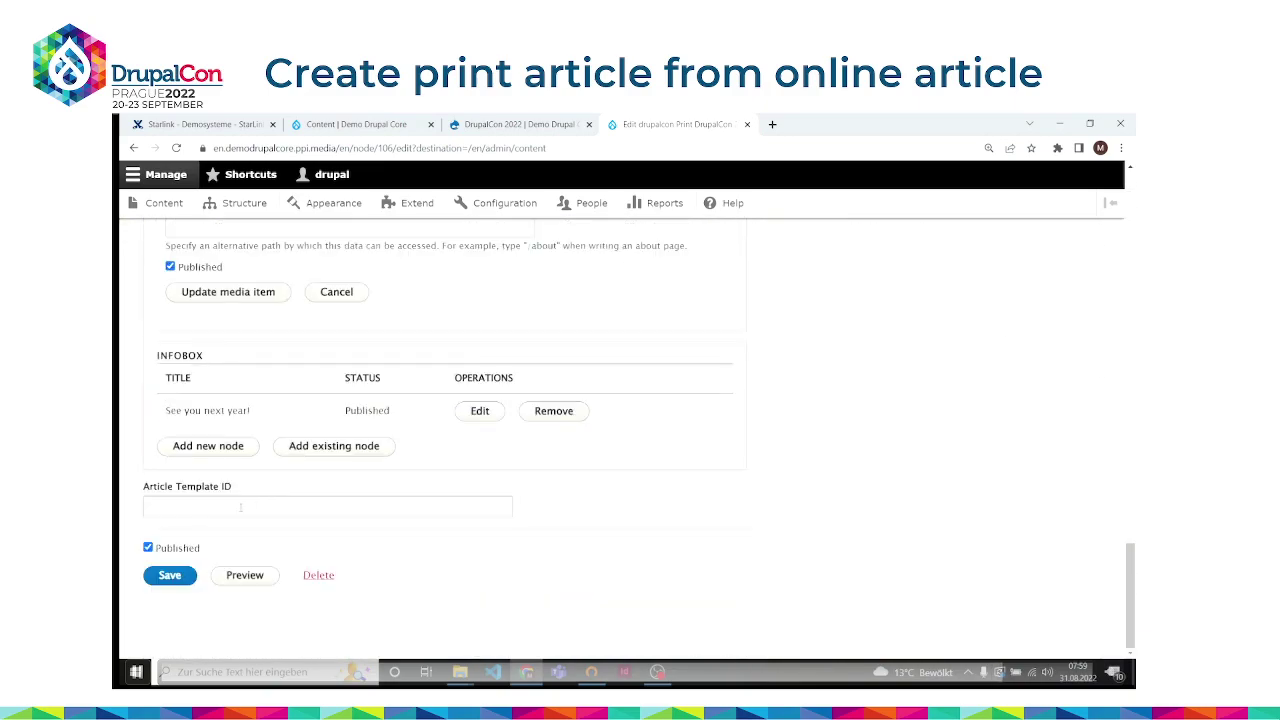
left_click(185, 584)
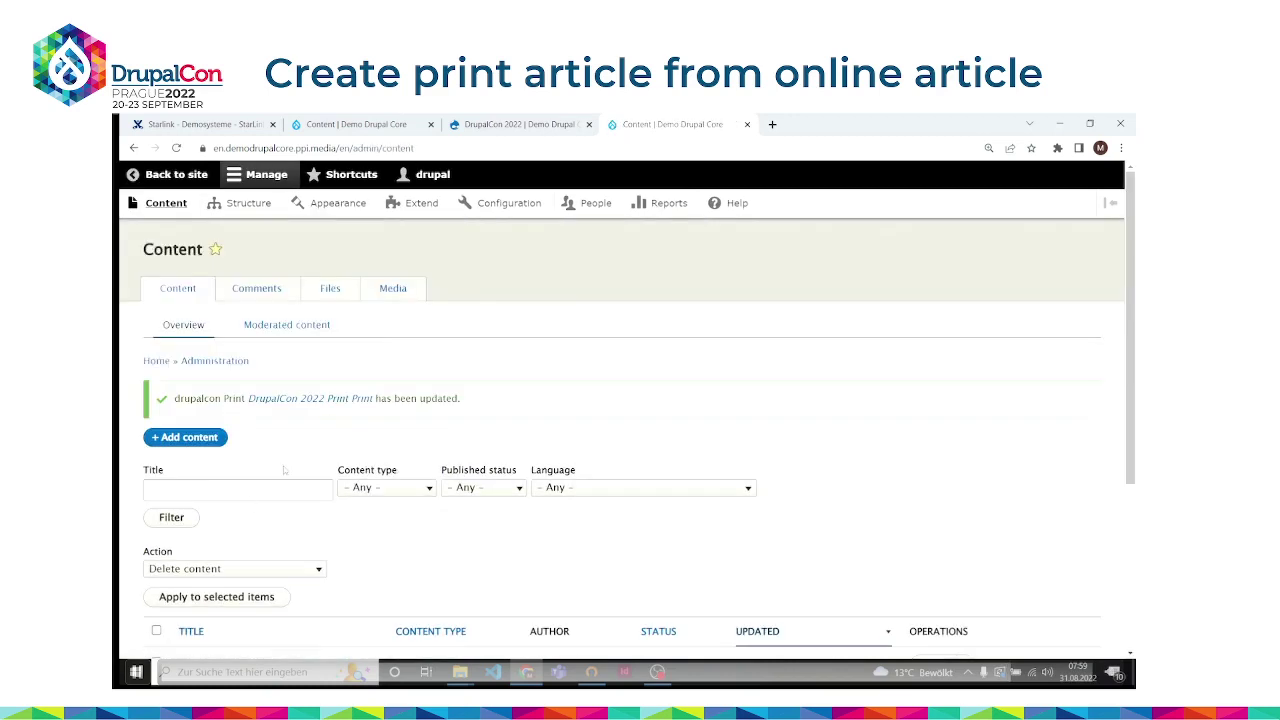
Step: Reopen the DrupalCon 2022 Print Print article for editing and examine its changed headline and its list of Starlink variants
scroll(320, 420, "down", 3)
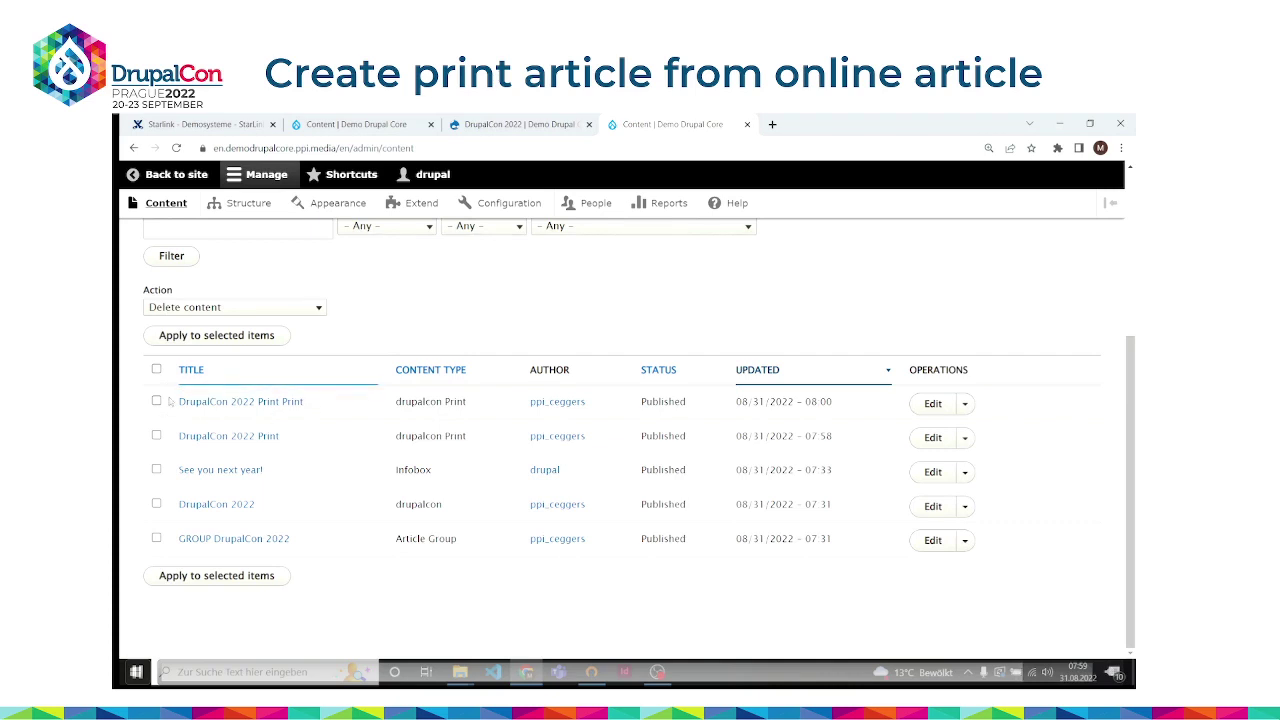
left_click(930, 405)
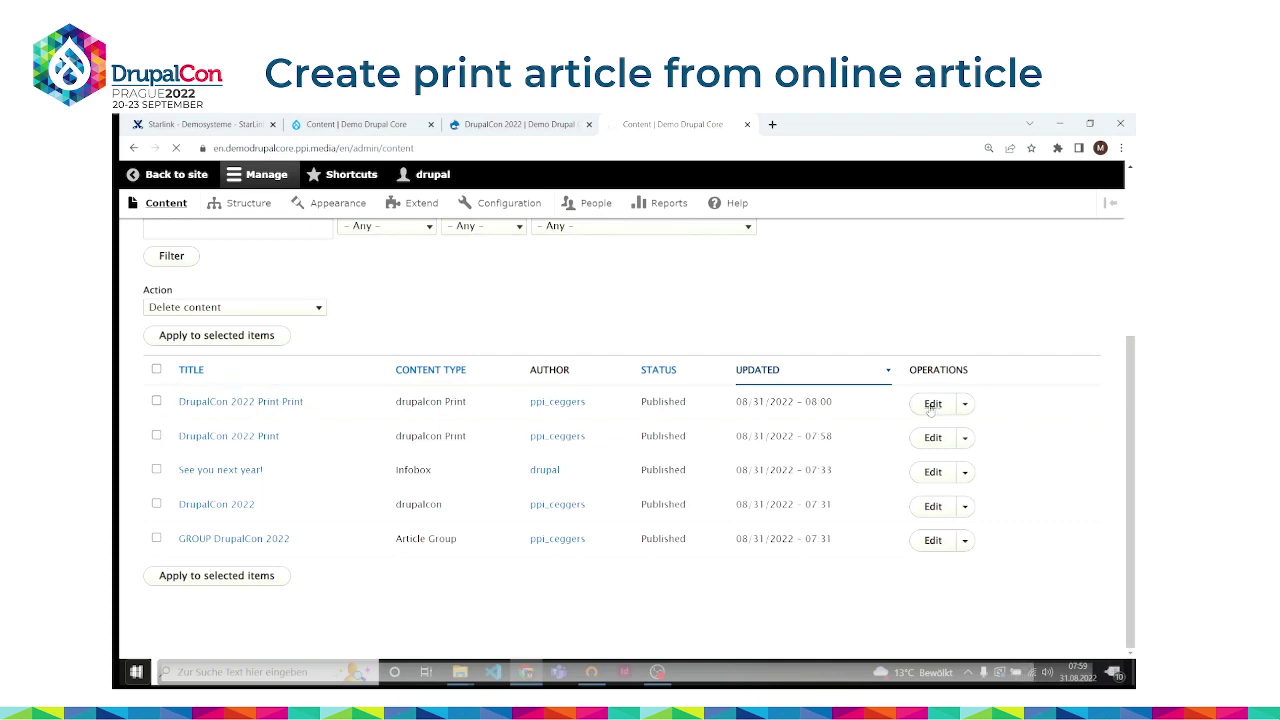
left_click_drag(447, 412, 343, 411)
scroll(580, 448, "down", 1)
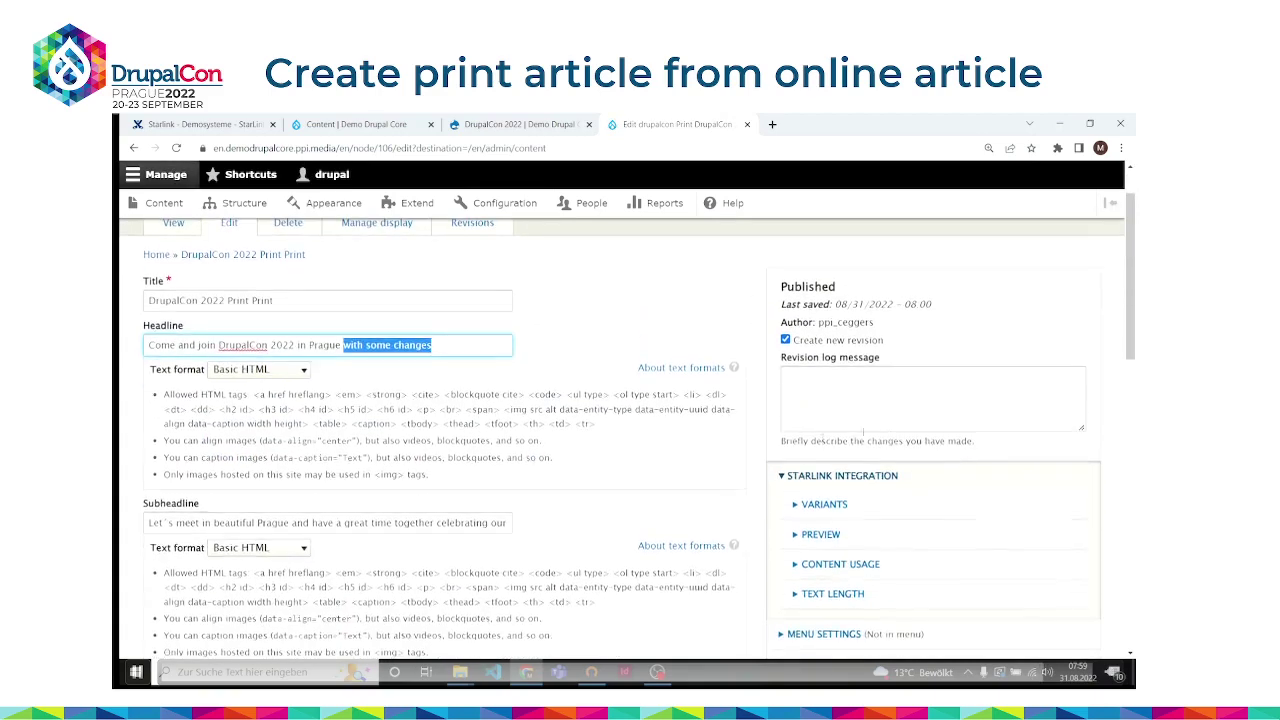
left_click(800, 504)
scroll(816, 492, "down", 3)
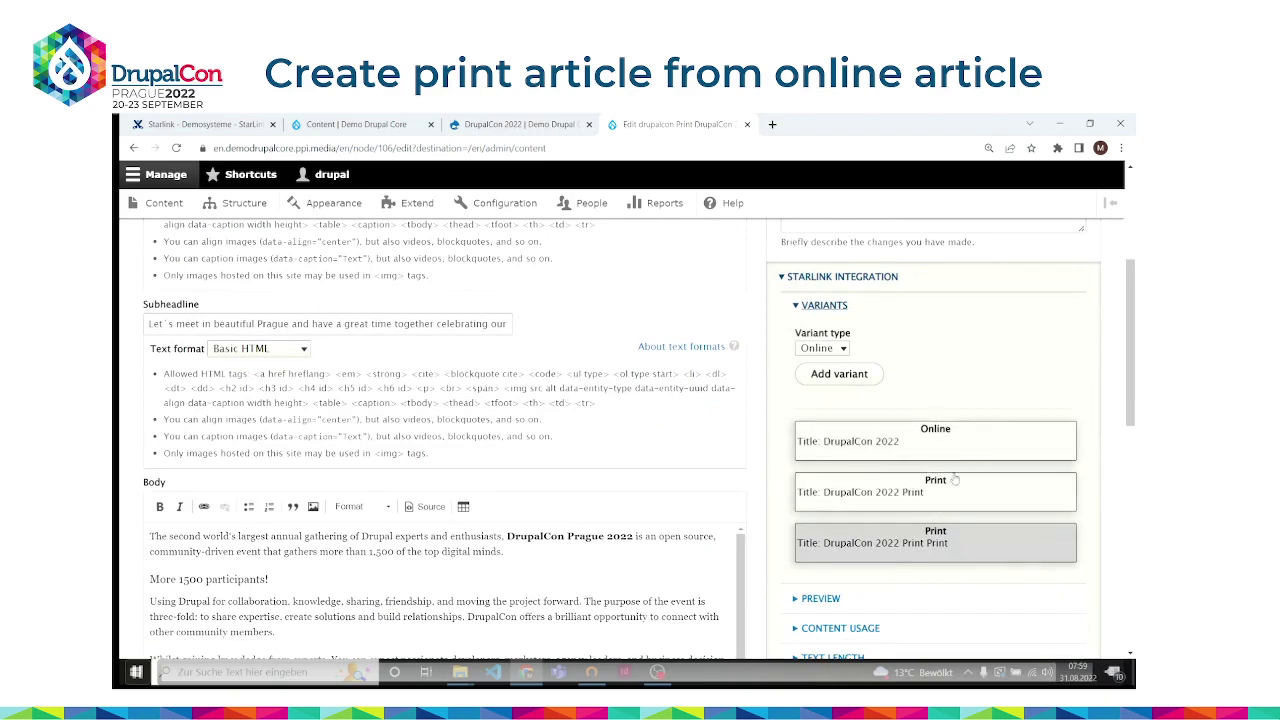
Step: Open the DrupalCon 2022 Print article from the variants list and compare its headline with the changed one
left_click(892, 475)
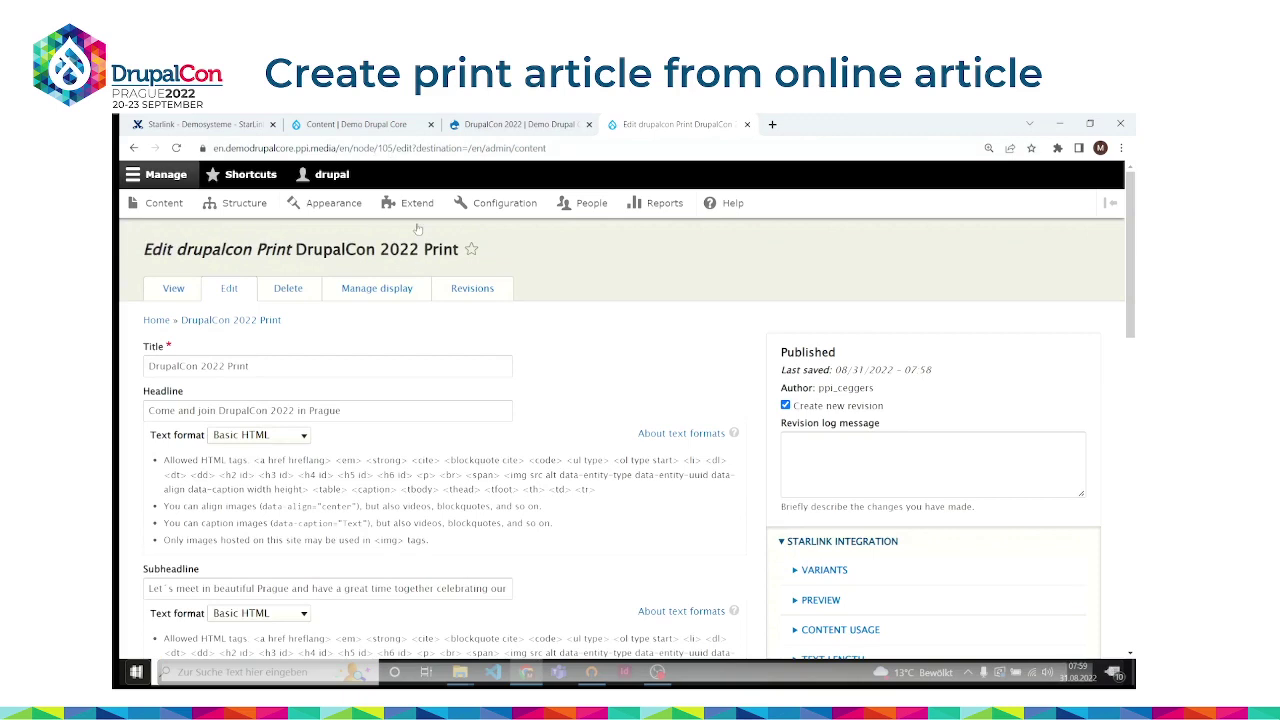
left_click(352, 410)
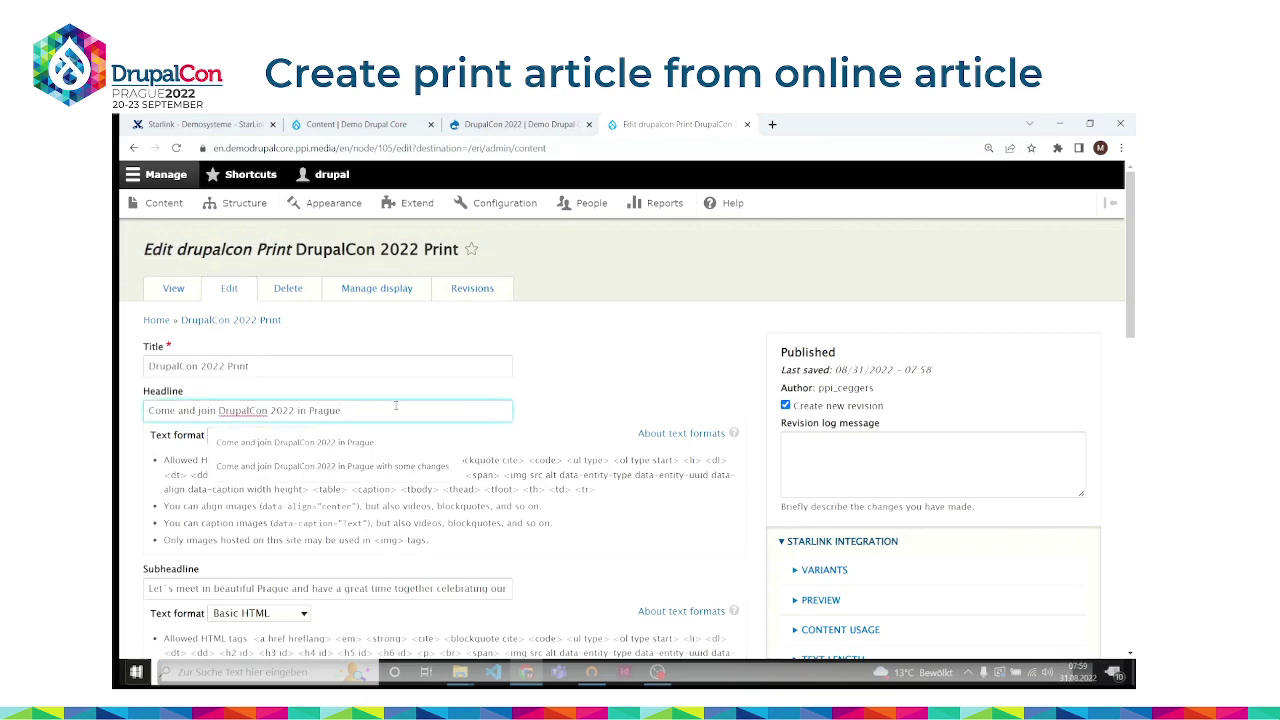
left_click(602, 408)
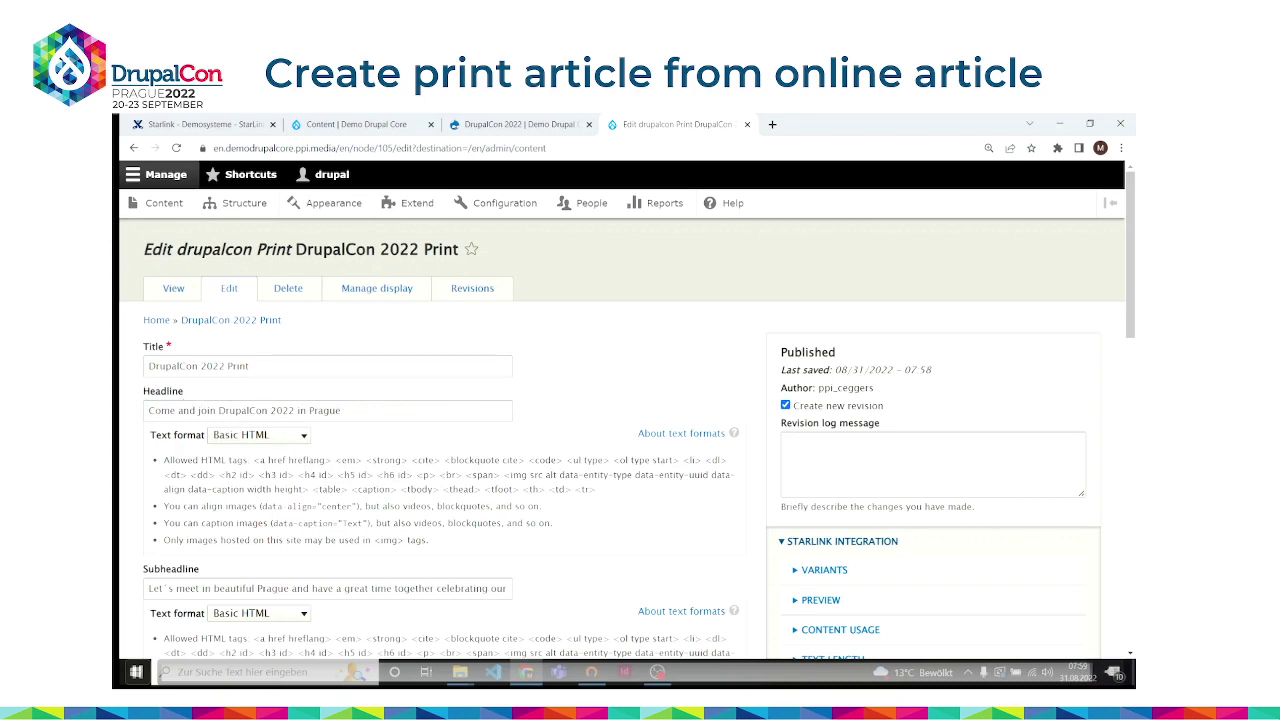
key("super")
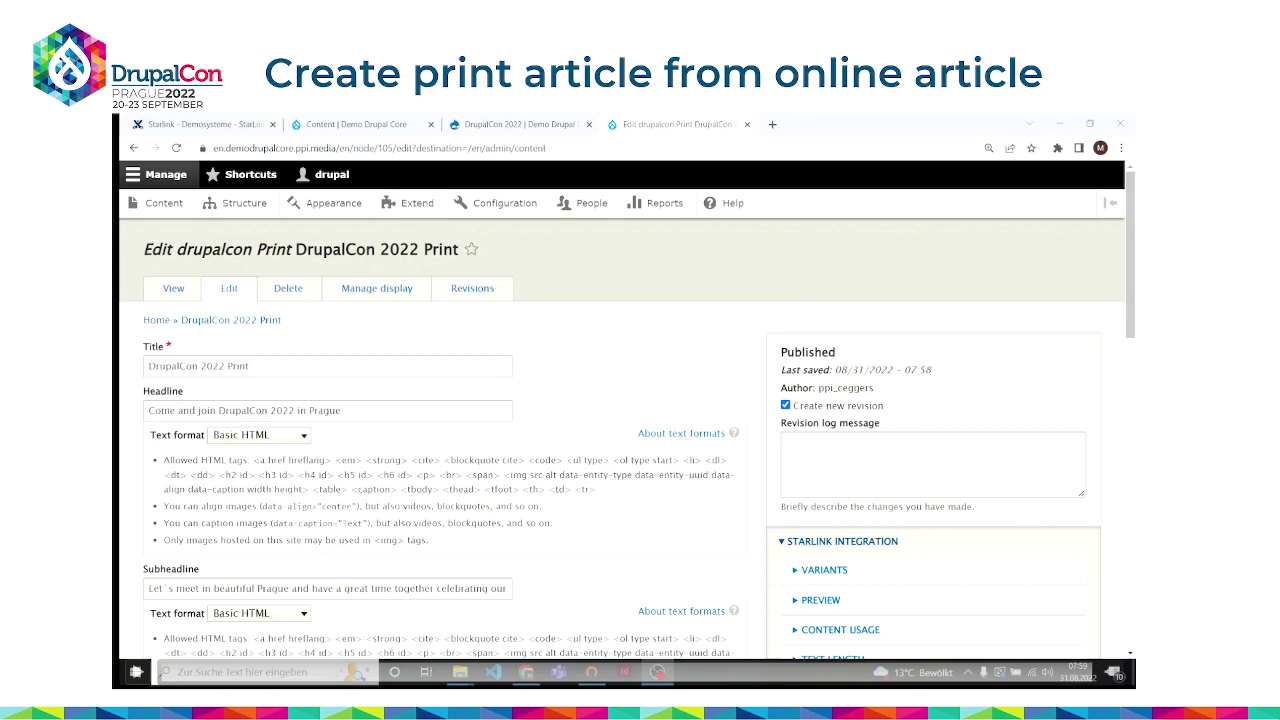
key("Right")
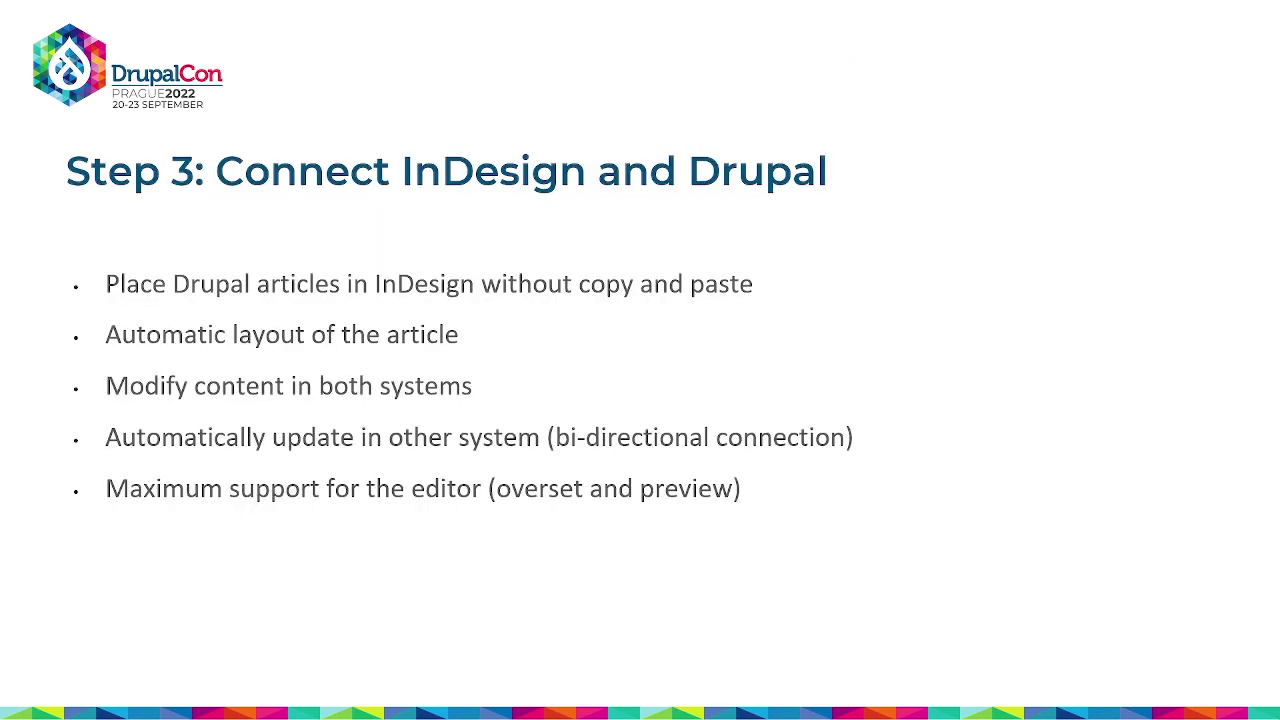